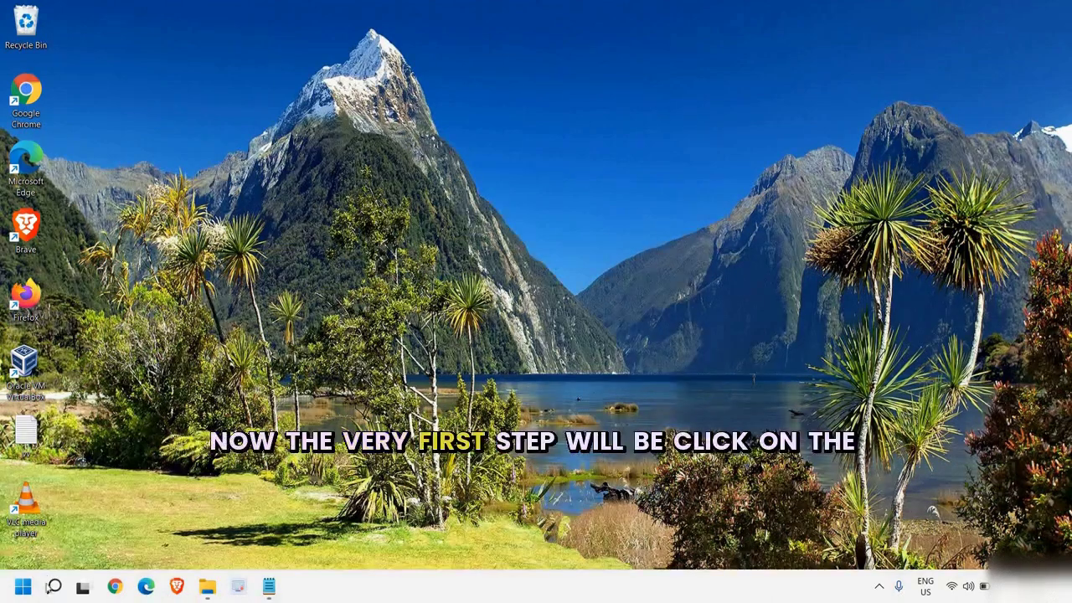
Open the Troubleshoot settings and show the other trouble-shooters
left_click(54, 587)
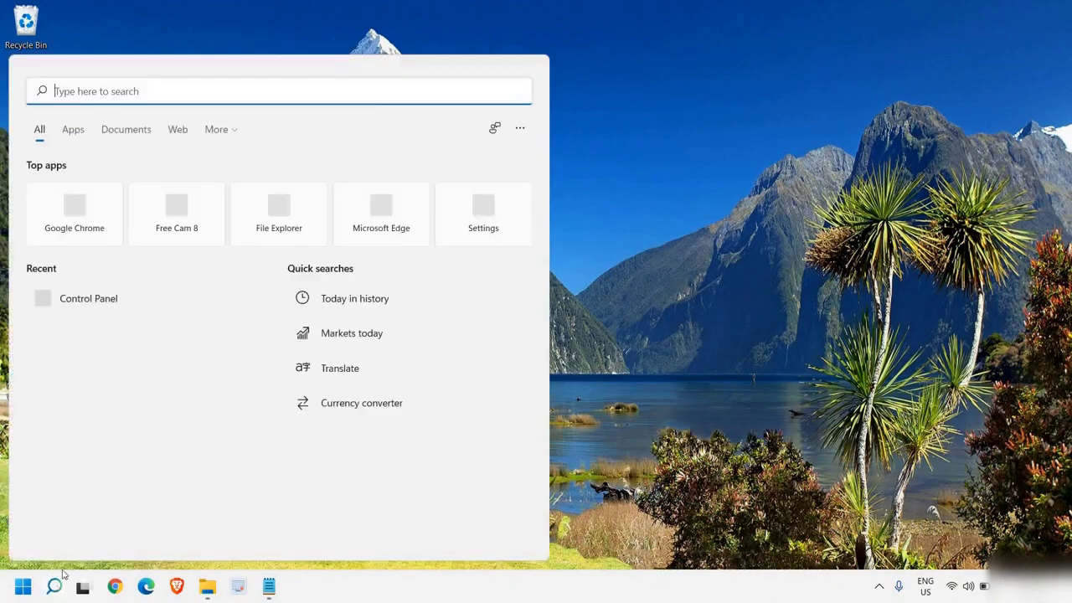
type("tr")
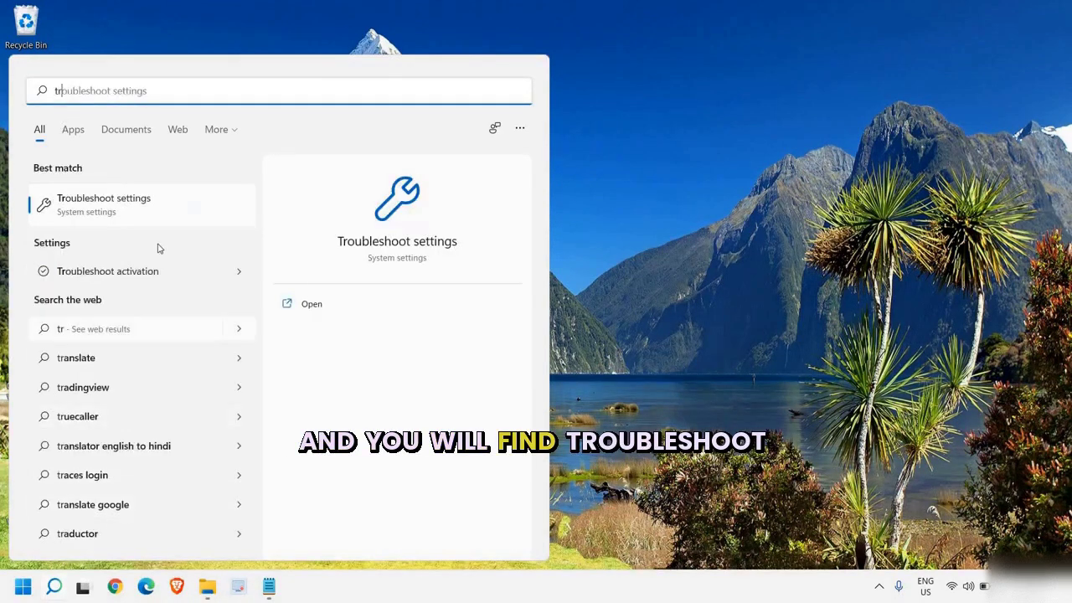
left_click(123, 217)
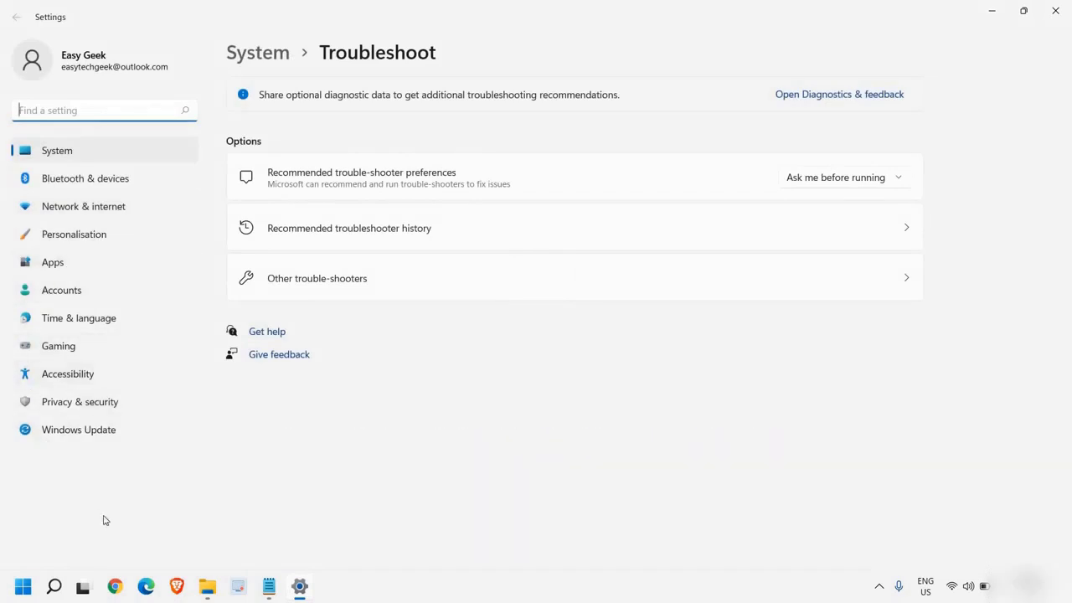
left_click(306, 284)
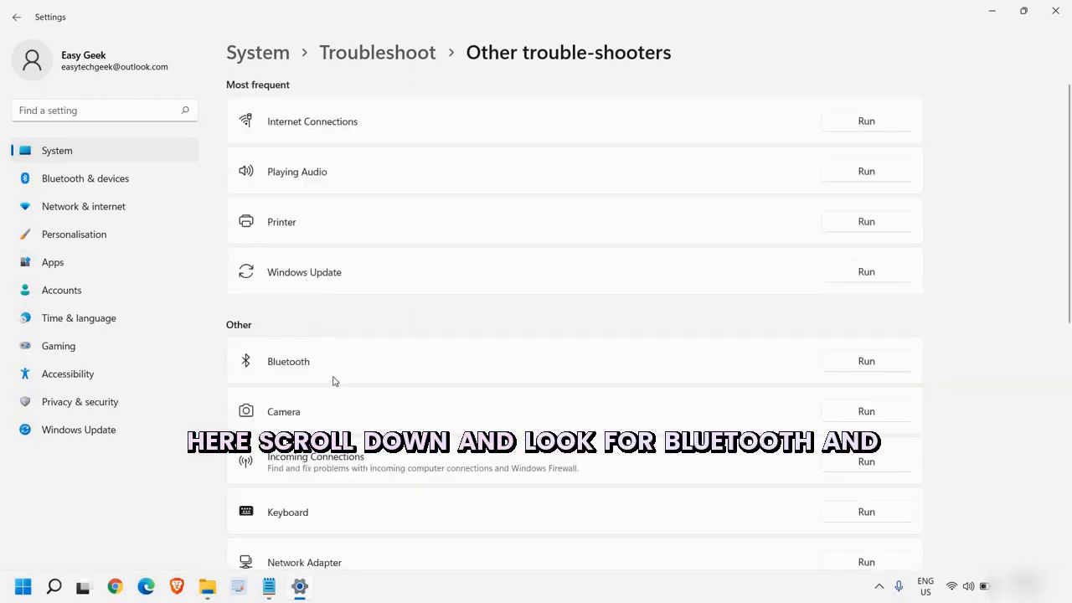
Run the Bluetooth troubleshooter, and close its report and Settings once it has finished
left_click(856, 362)
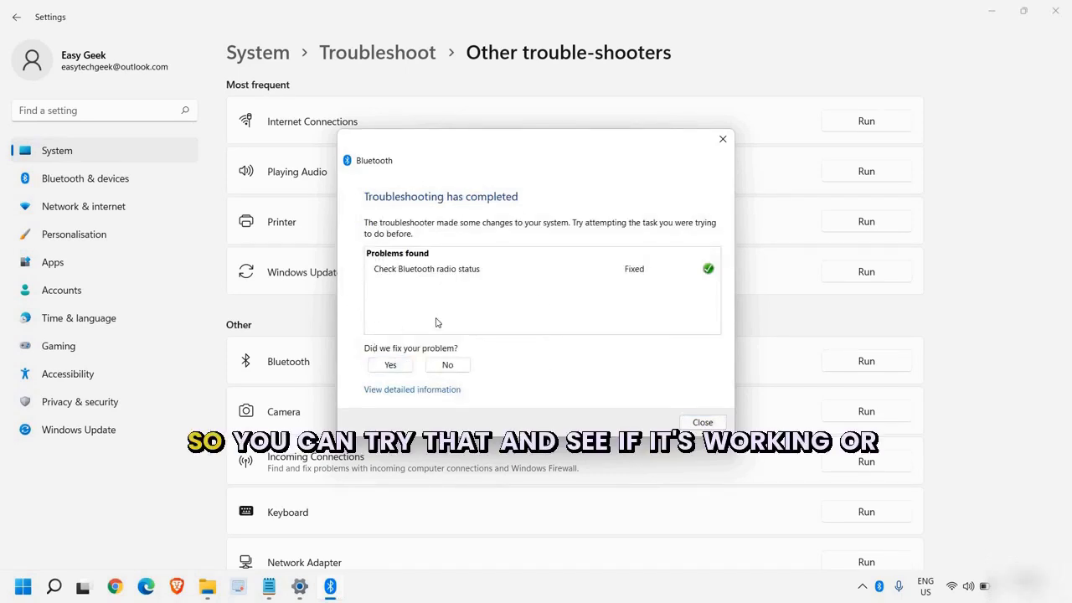
left_click(703, 423)
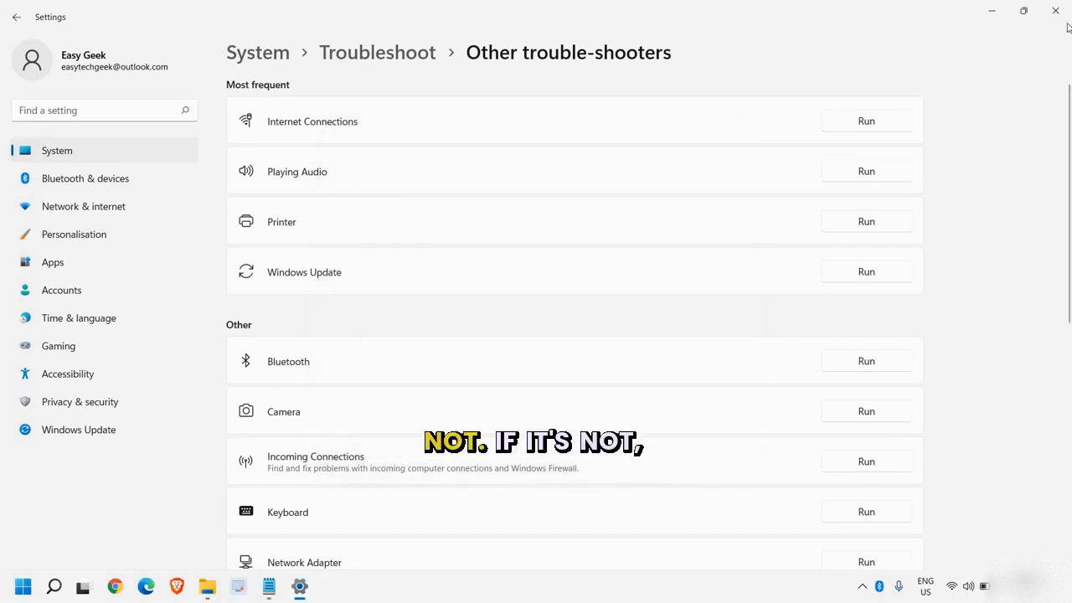
left_click(1057, 12)
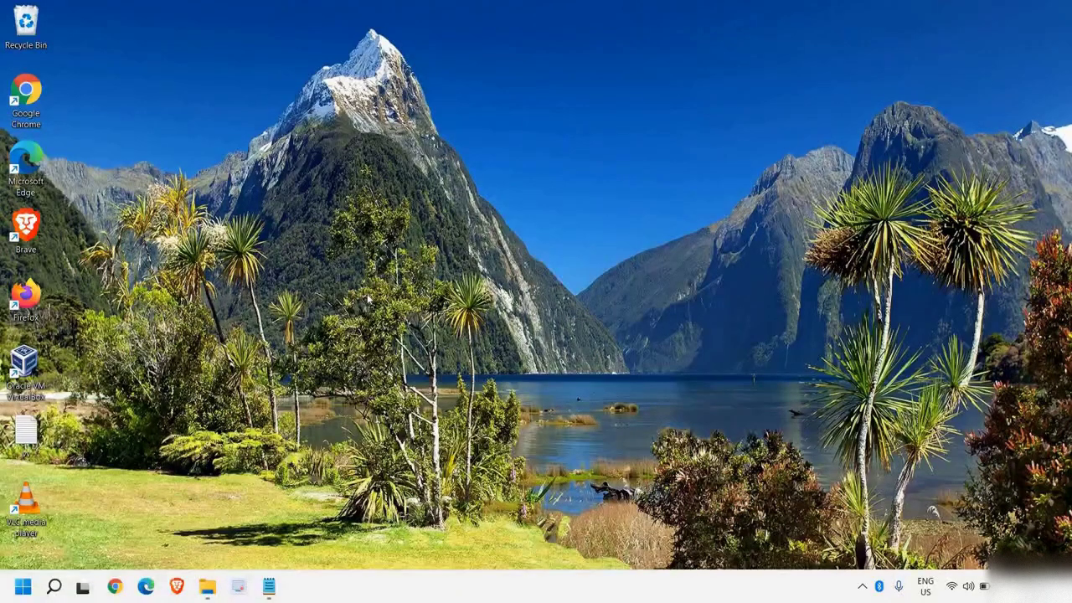
Launch the Services console by running services.msc and maximize its window
right_click(22, 591)
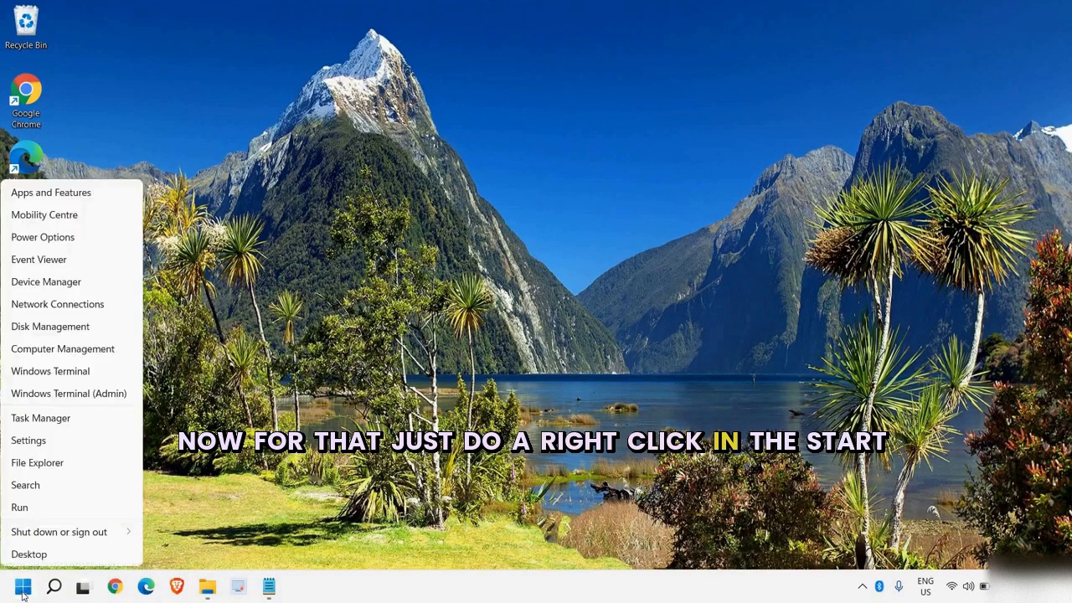
left_click(22, 508)
type("ser")
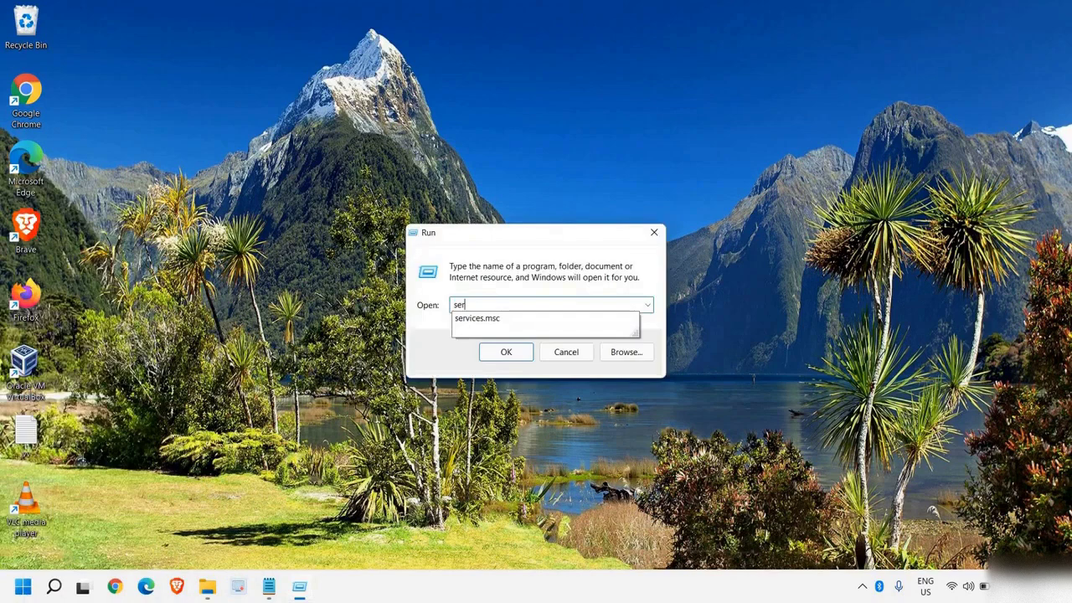
key("Down")
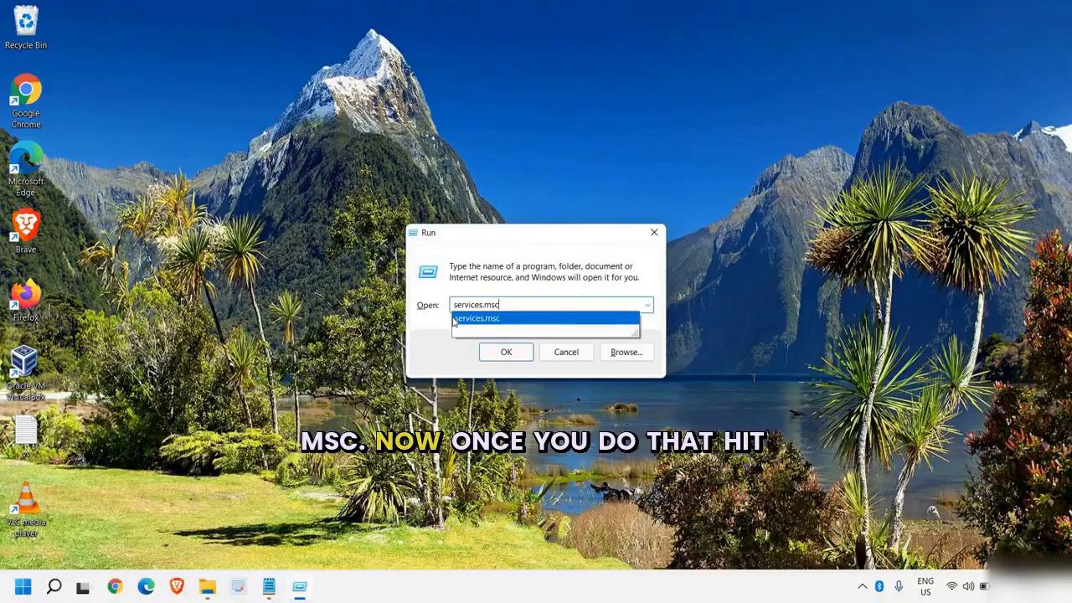
key("Return")
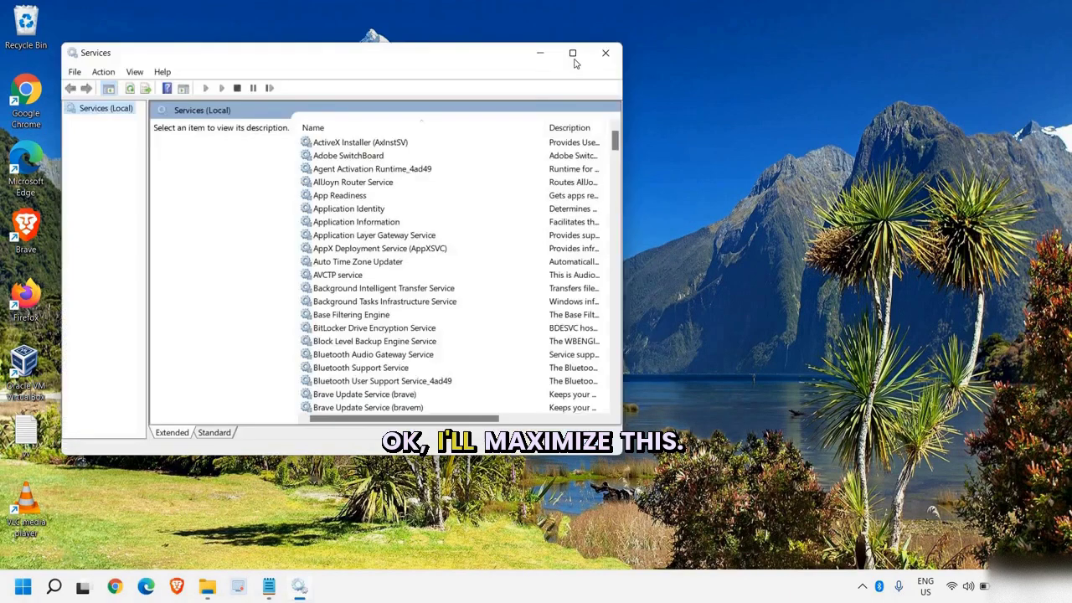
left_click(574, 52)
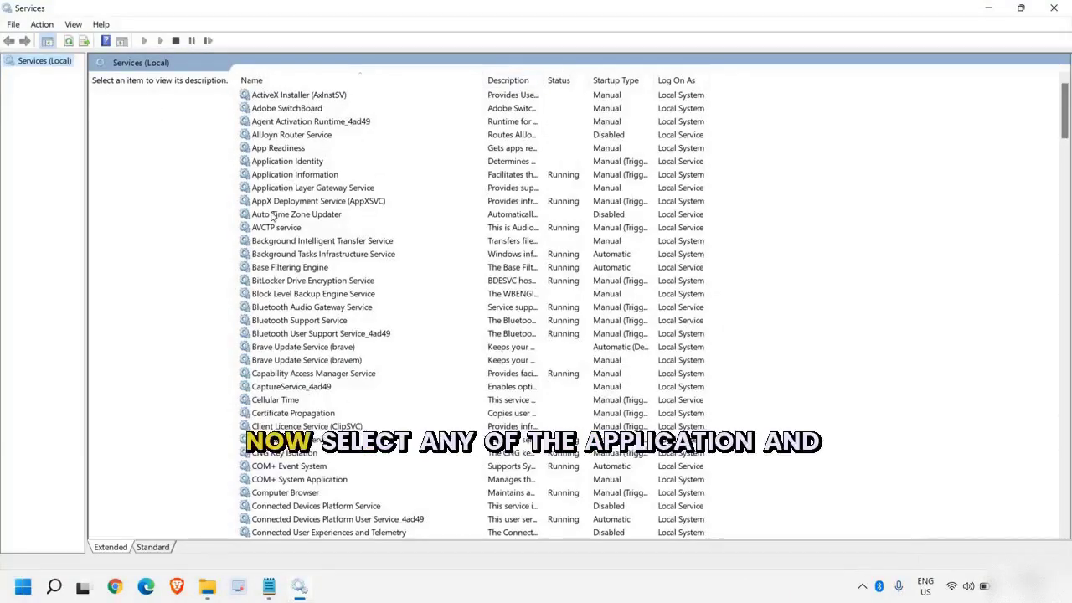
Find the Bluetooth Audio Gateway, Bluetooth Support and Bluetooth User Support services and check the status of each
left_click(280, 214)
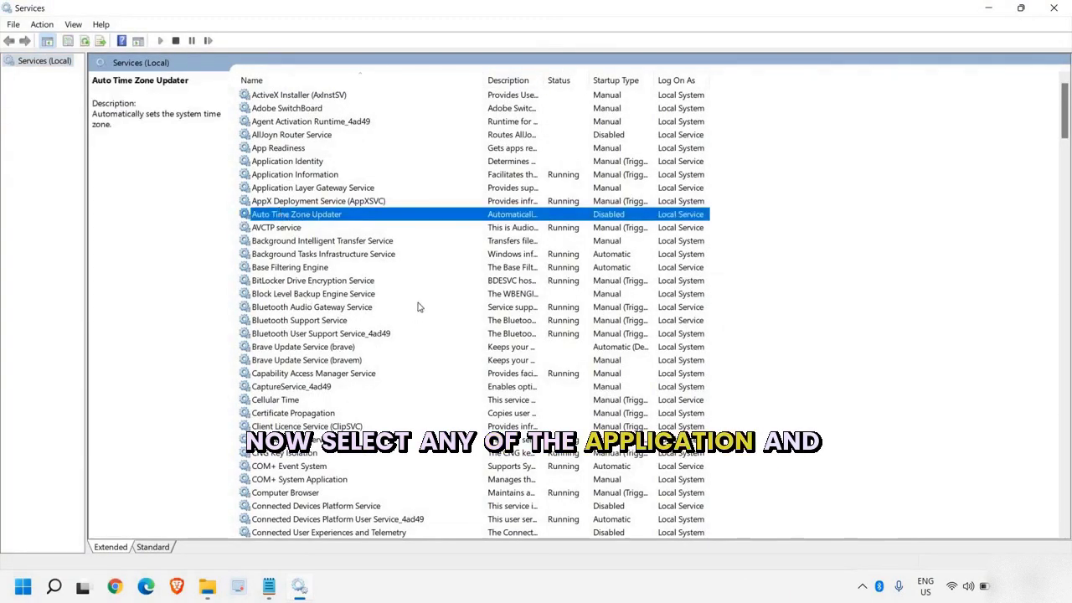
left_click(268, 307)
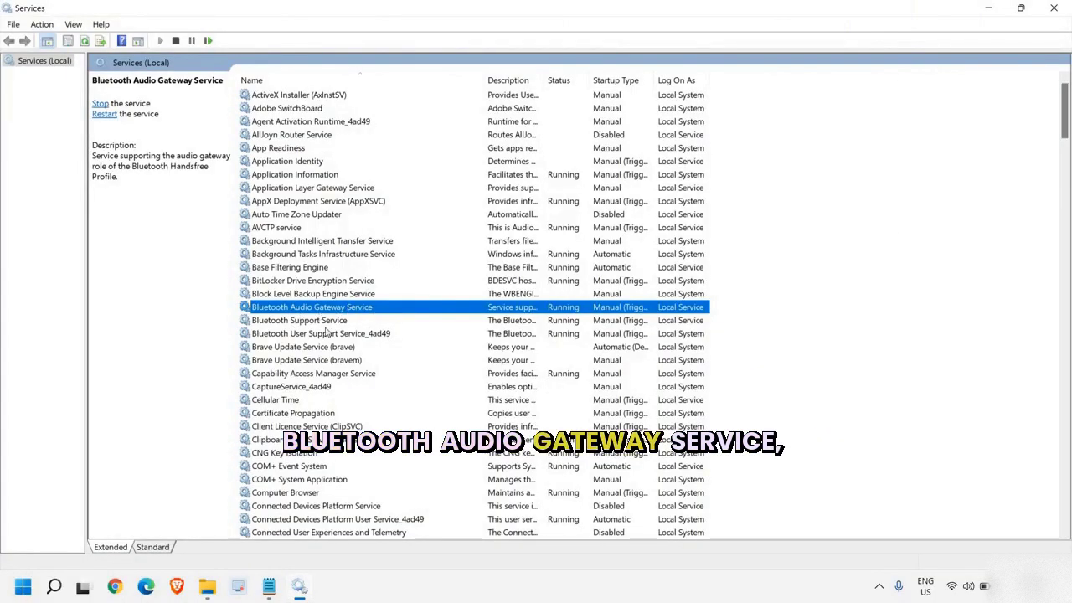
left_click(261, 324)
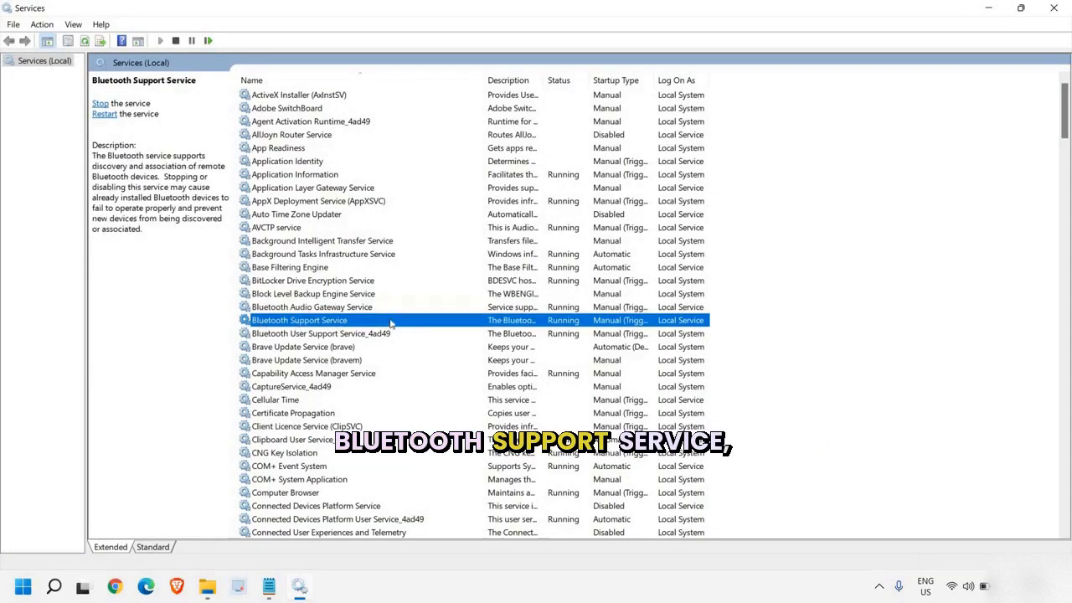
left_click(284, 336)
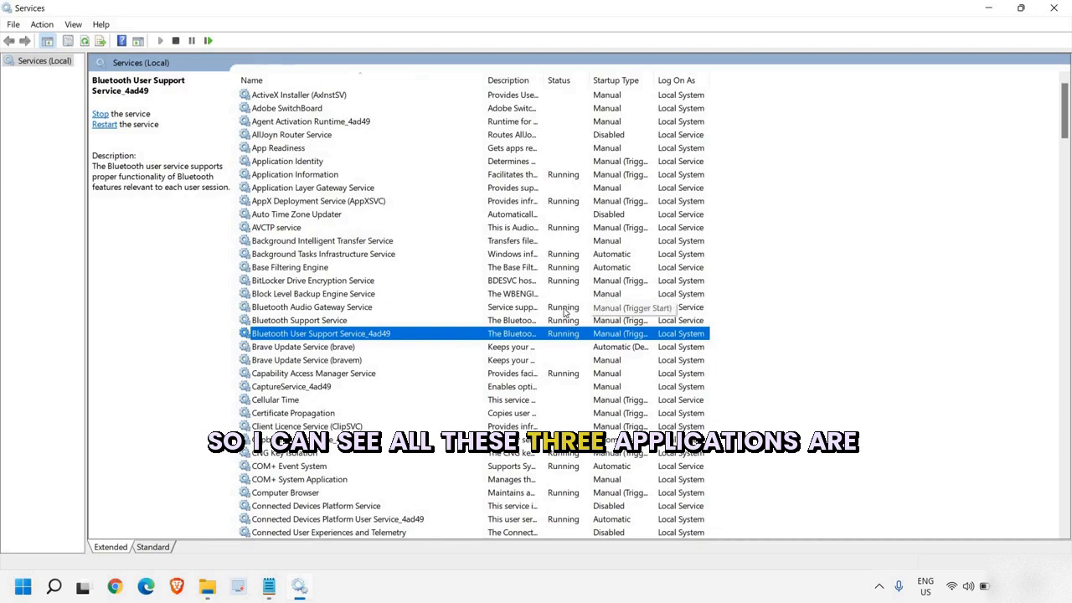
Set the startup type of the Bluetooth Audio Gateway Service to Automatic in its properties
left_click(270, 310)
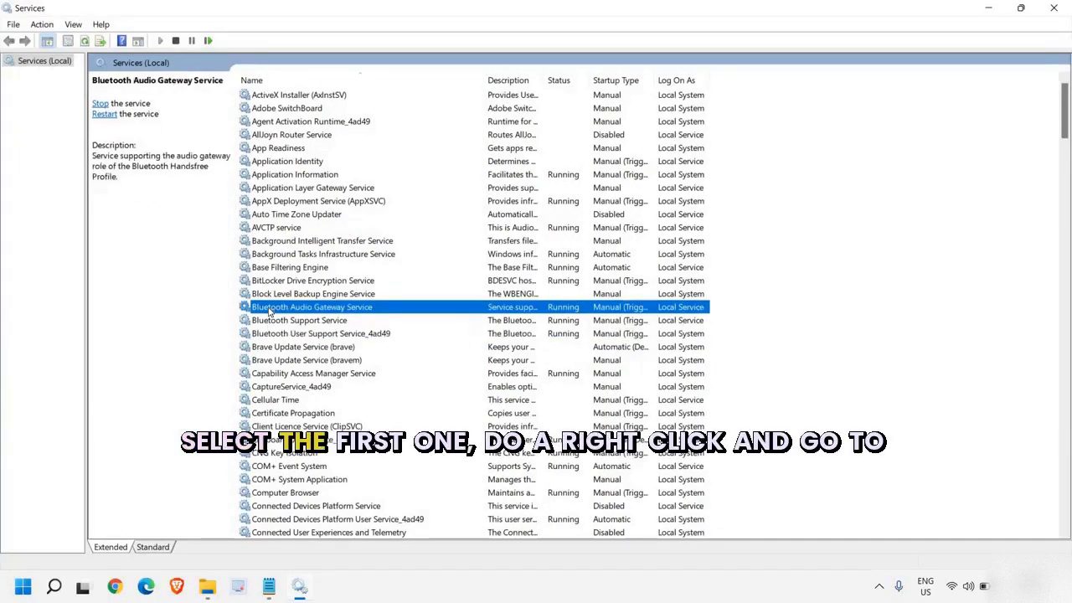
right_click(270, 312)
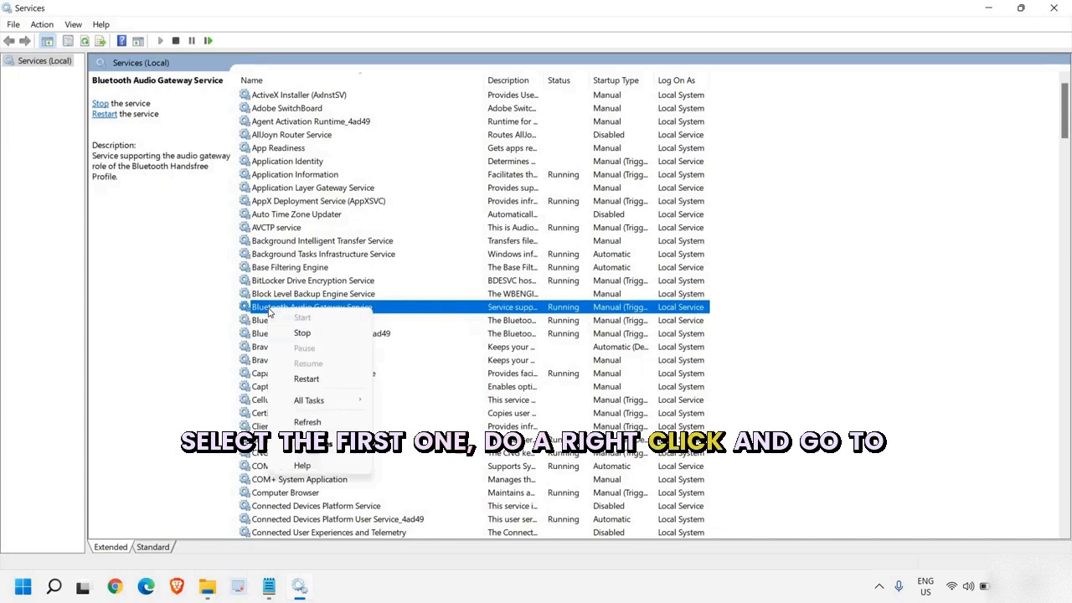
left_click(312, 444)
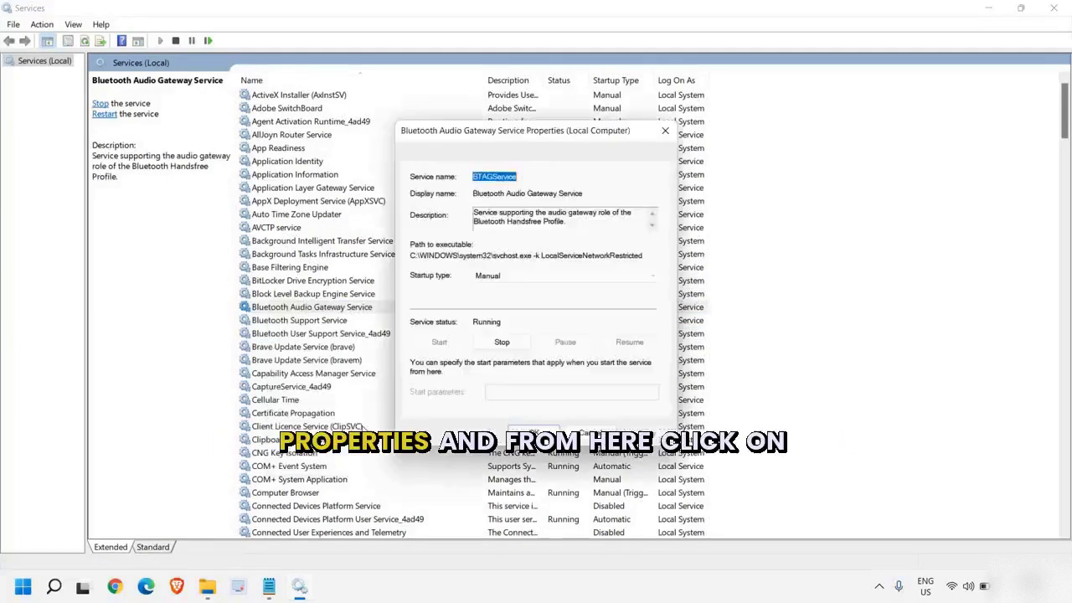
left_click(518, 277)
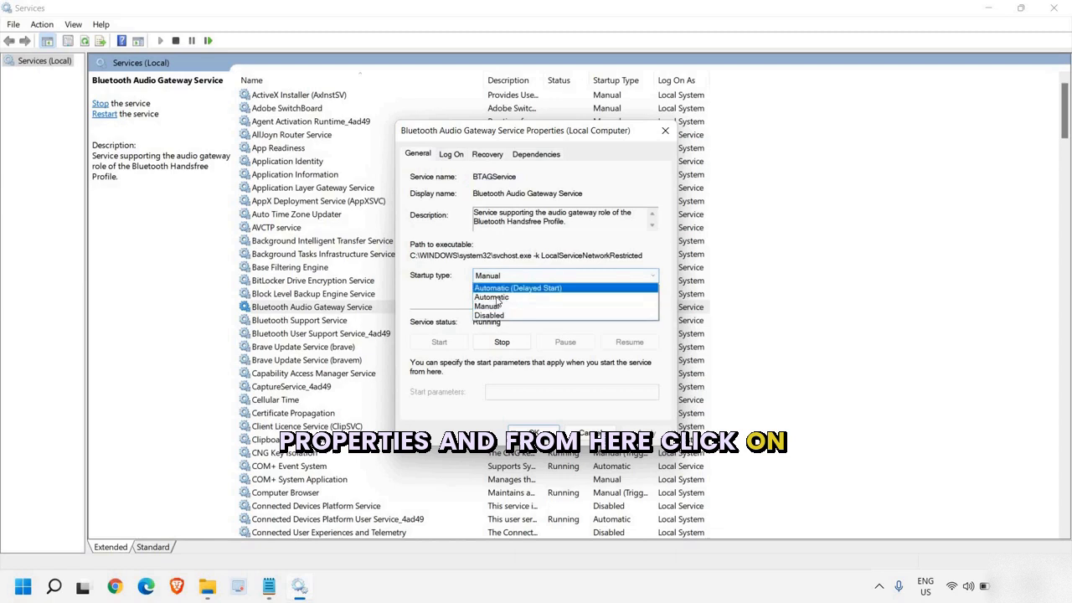
left_click(496, 298)
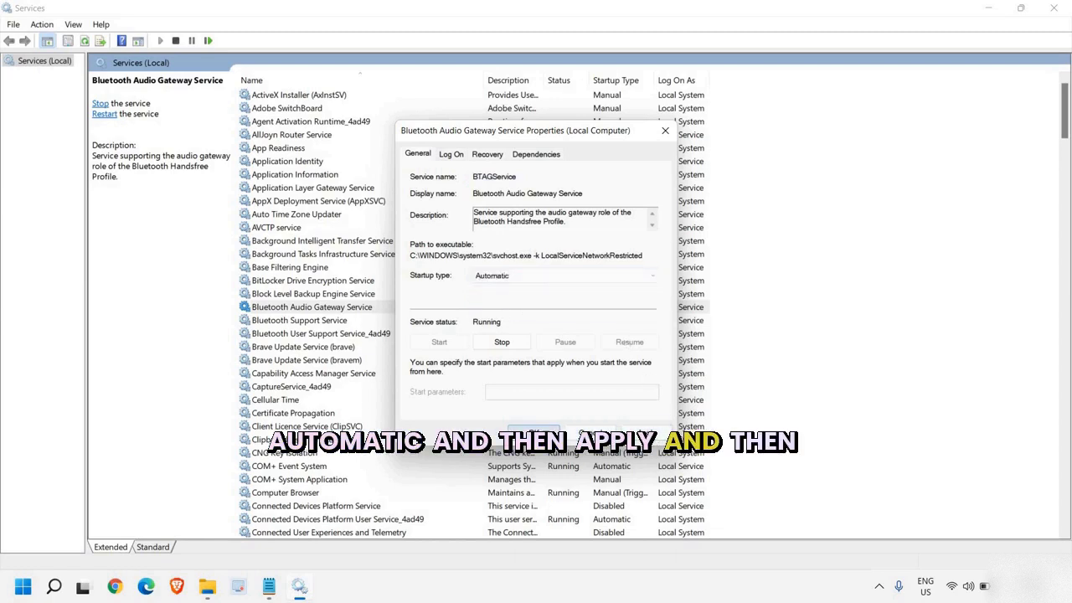
Set the startup type of the Bluetooth Support Service to Automatic in its properties and confirm
left_click(299, 321)
right_click(300, 326)
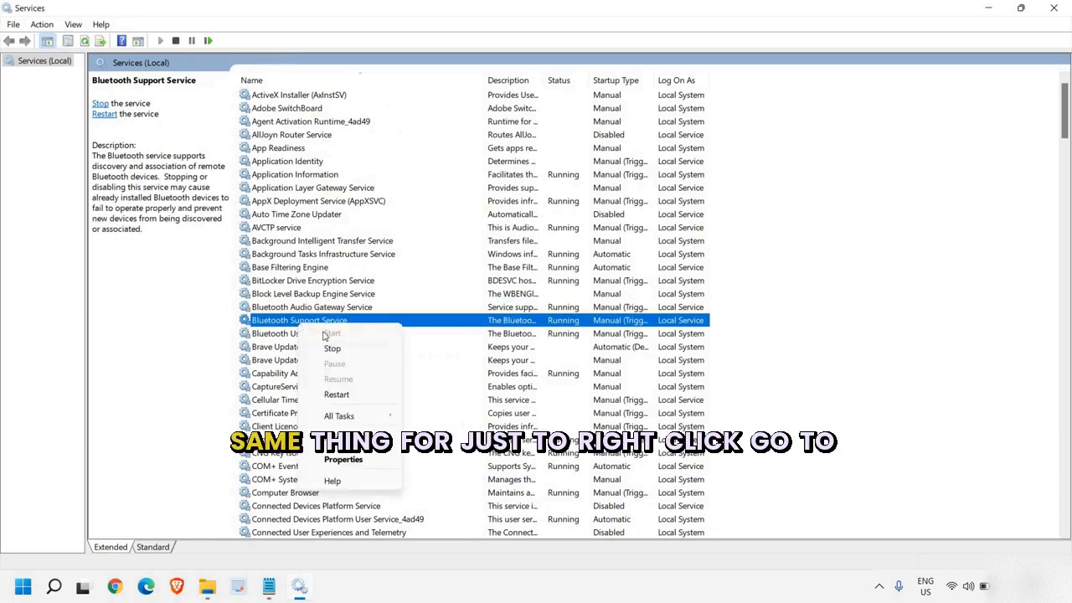
left_click(349, 464)
left_click(507, 278)
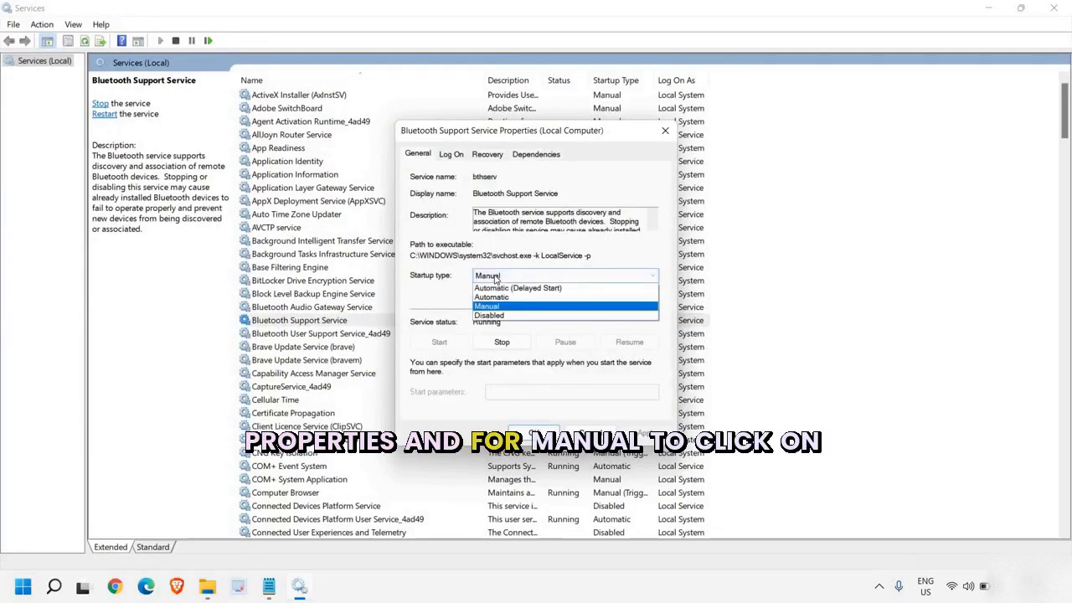
left_click(494, 299)
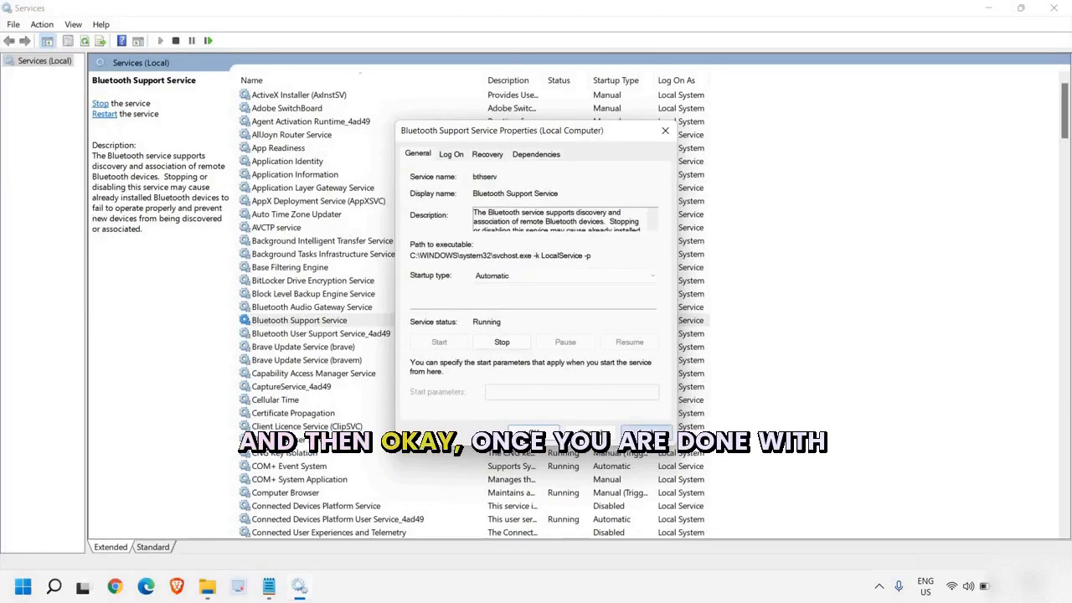
left_click(533, 429)
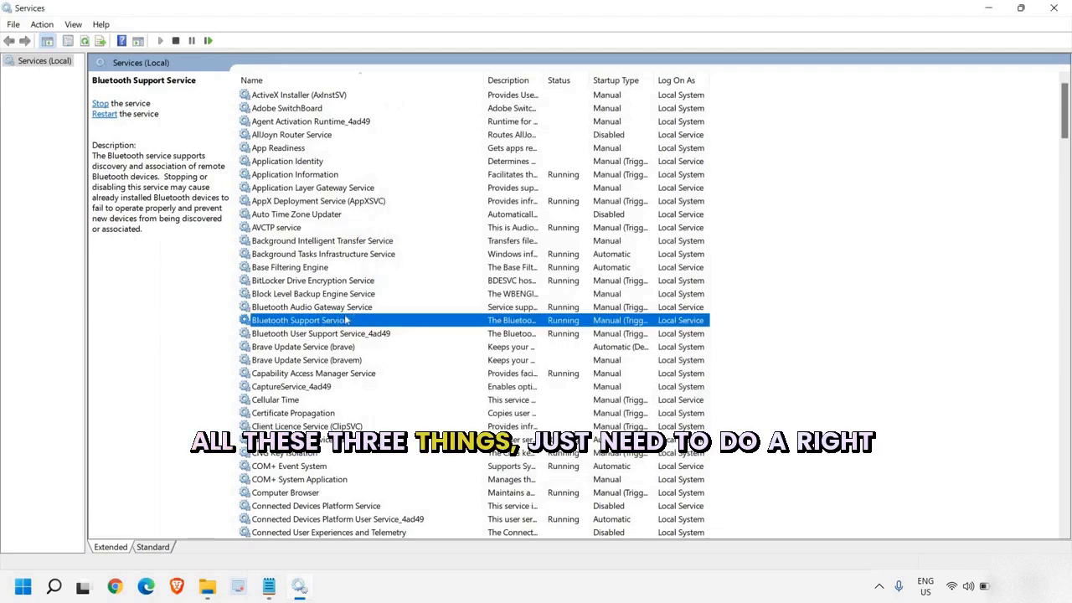
Restart the Bluetooth Audio Gateway Service
left_click(320, 311)
right_click(321, 311)
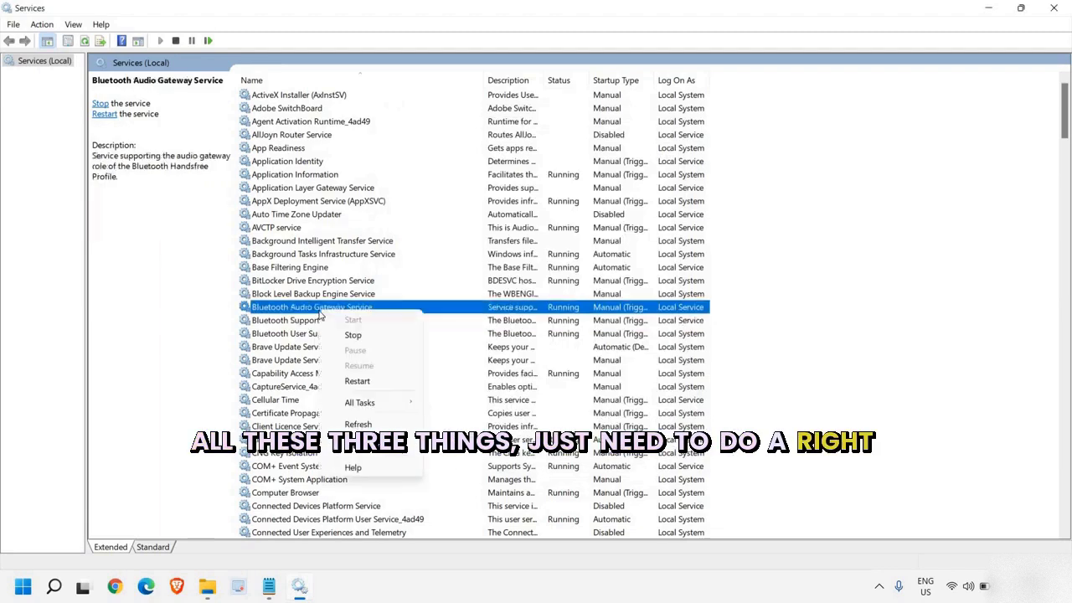
left_click(373, 381)
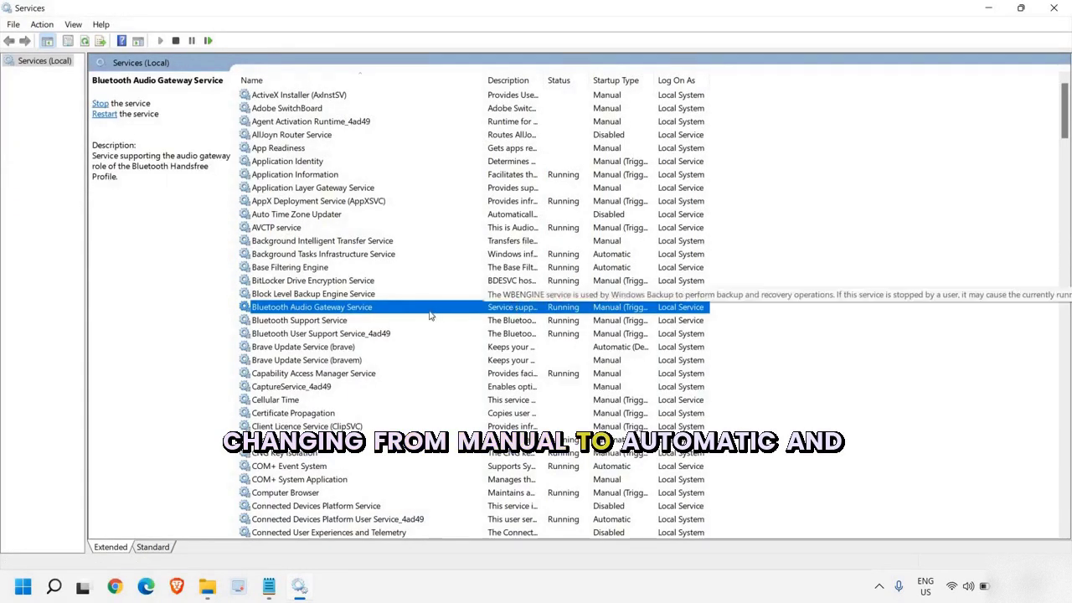
left_click(317, 321)
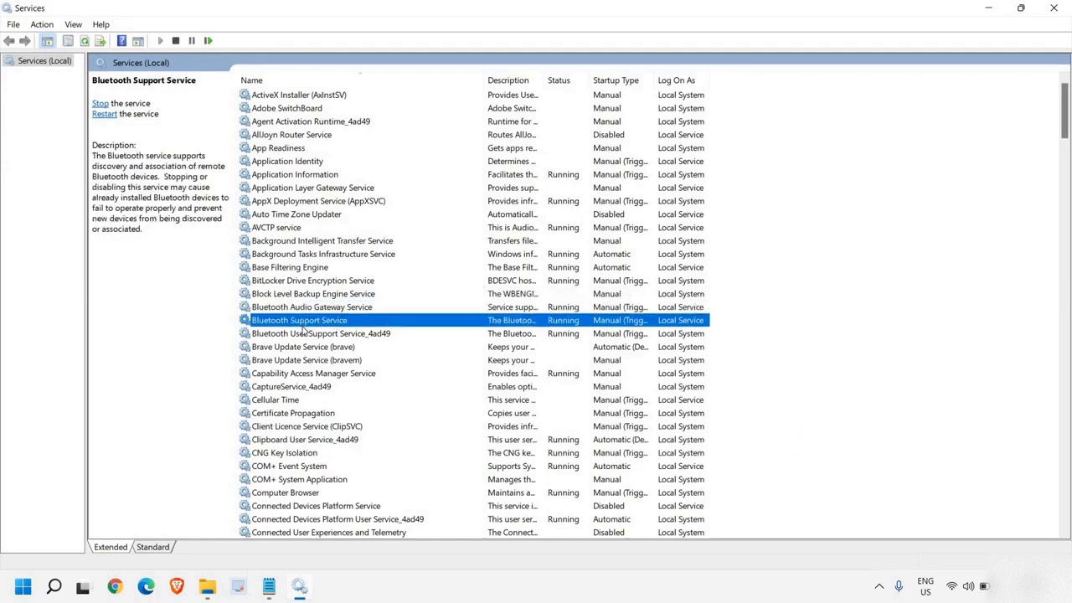
right_click(319, 325)
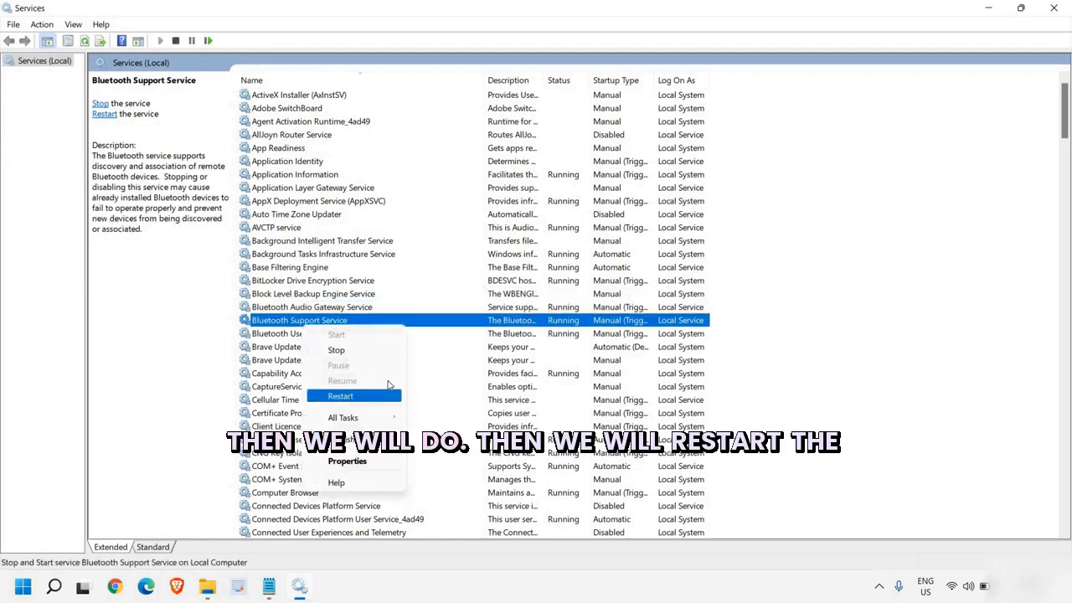
left_click(326, 359)
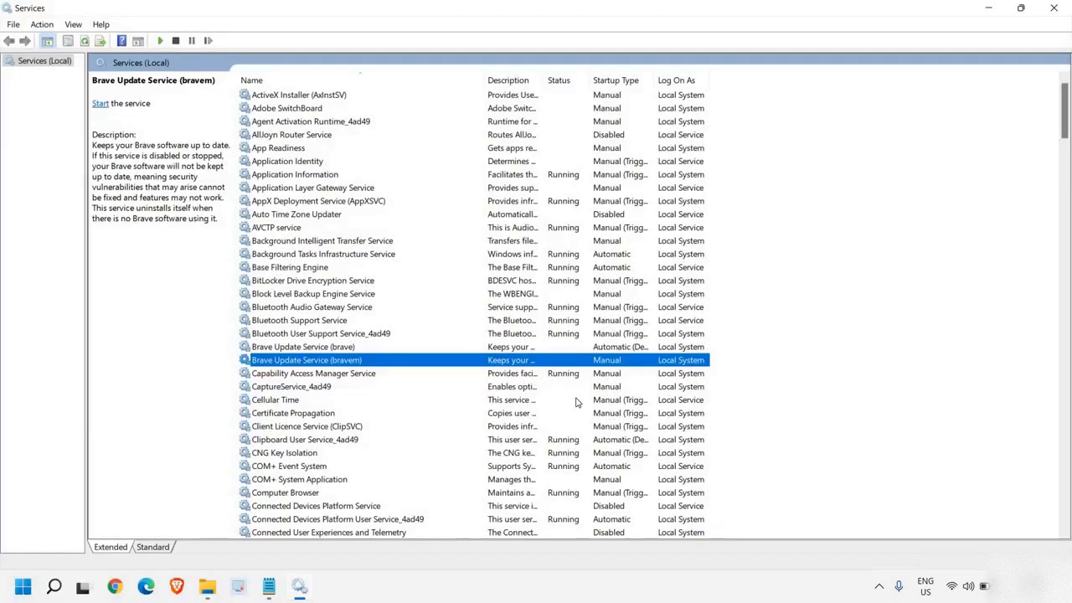
Close the Services console and open the Windows folder on the C: drive in File Explorer
left_click(1055, 8)
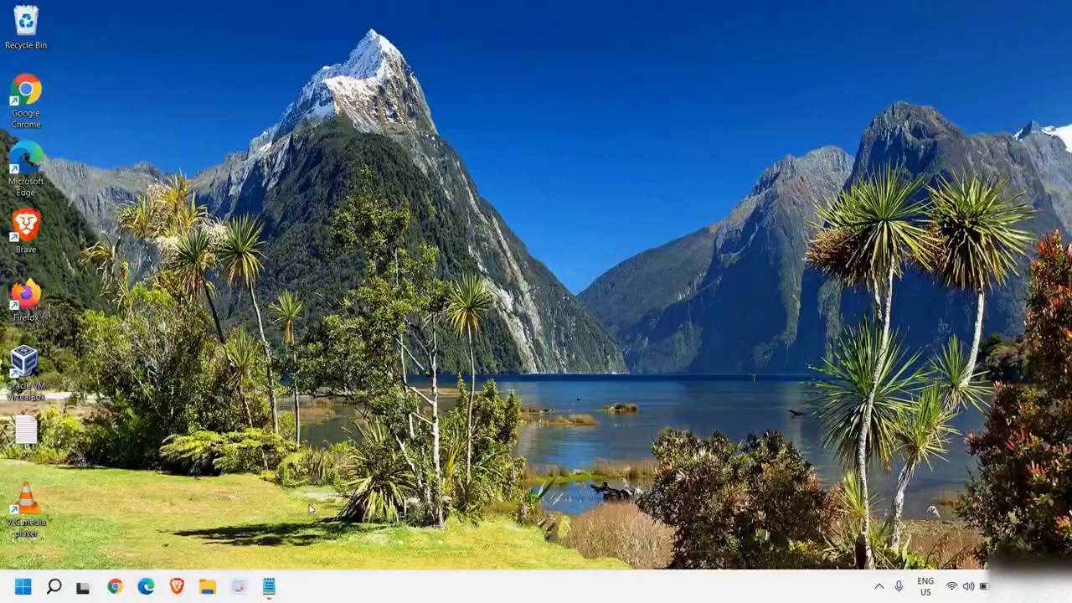
left_click(207, 589)
left_click(871, 106)
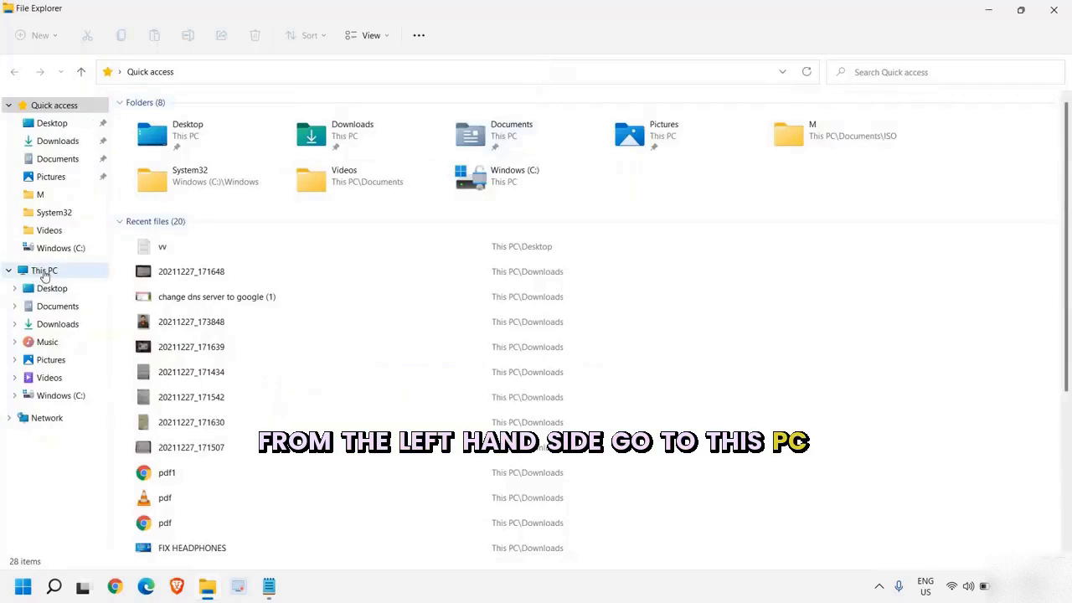
left_click(45, 273)
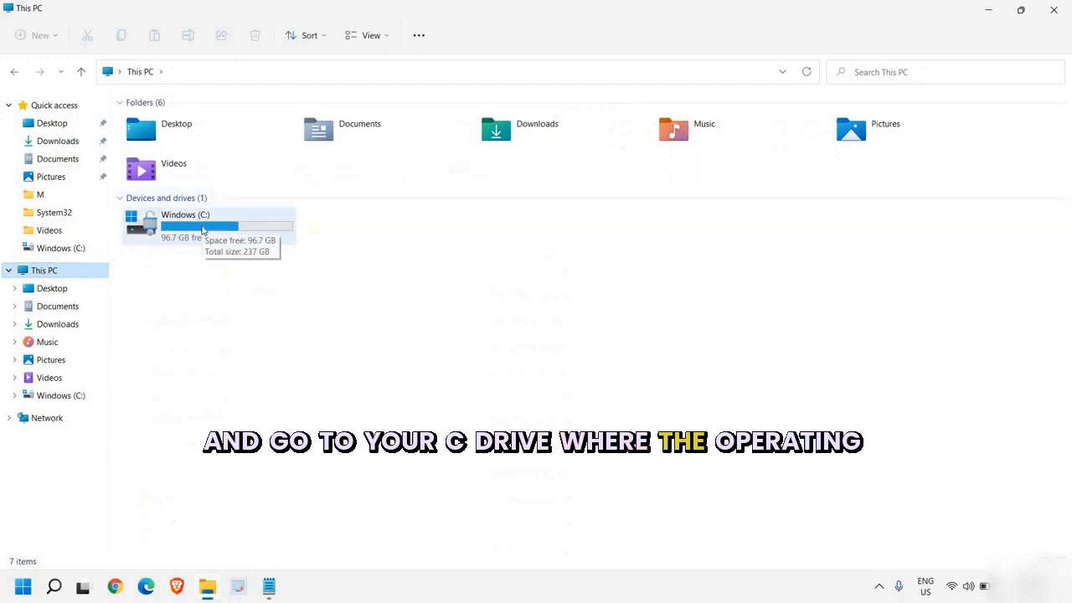
double_click(201, 229)
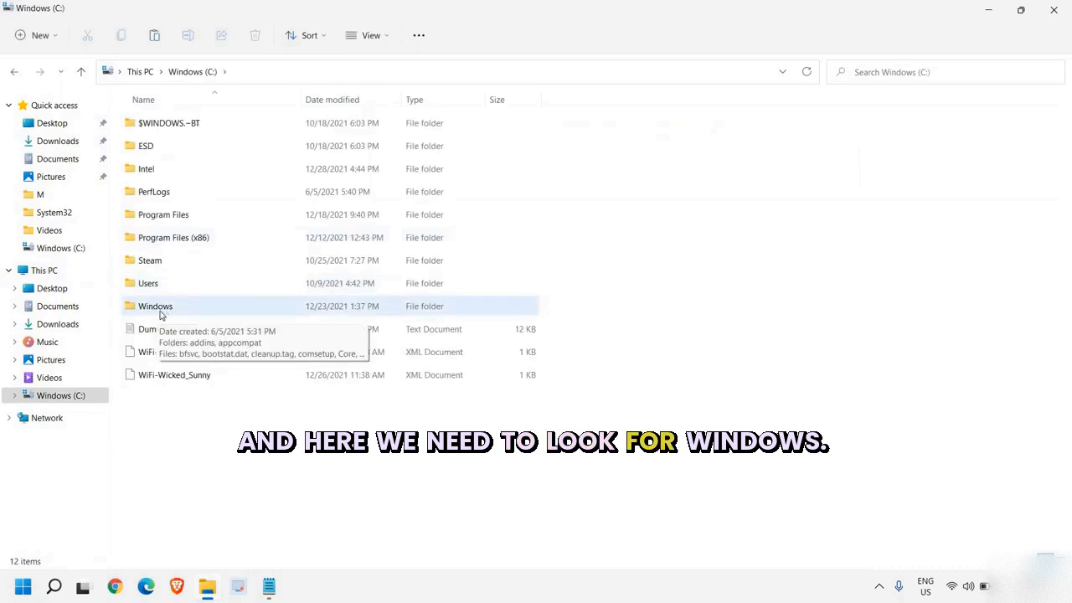
double_click(162, 313)
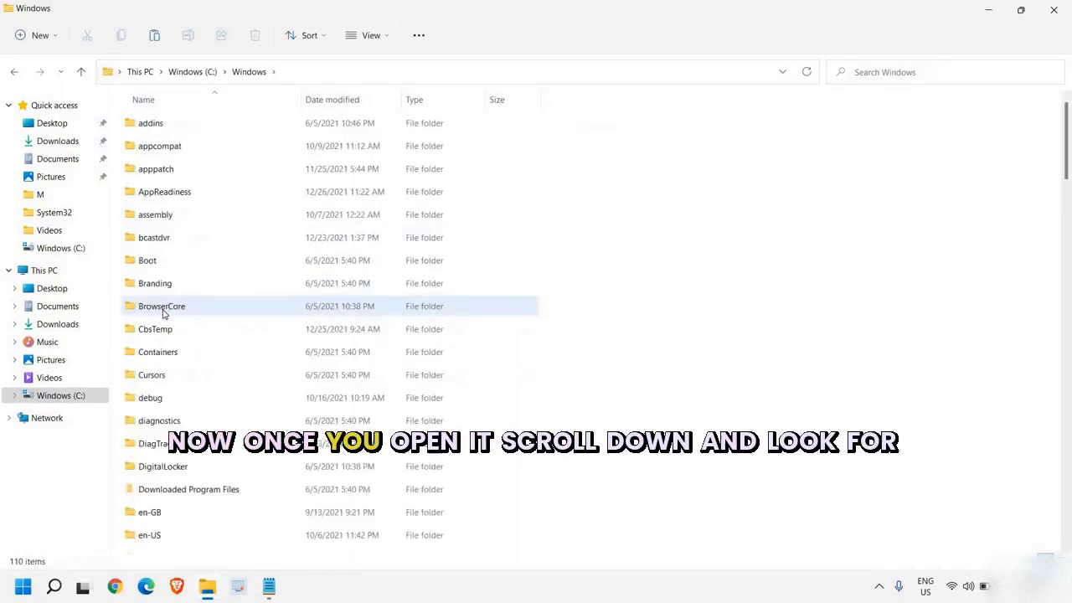
Open the System32 folder inside the Windows folder
scroll(164, 314, "down", 7)
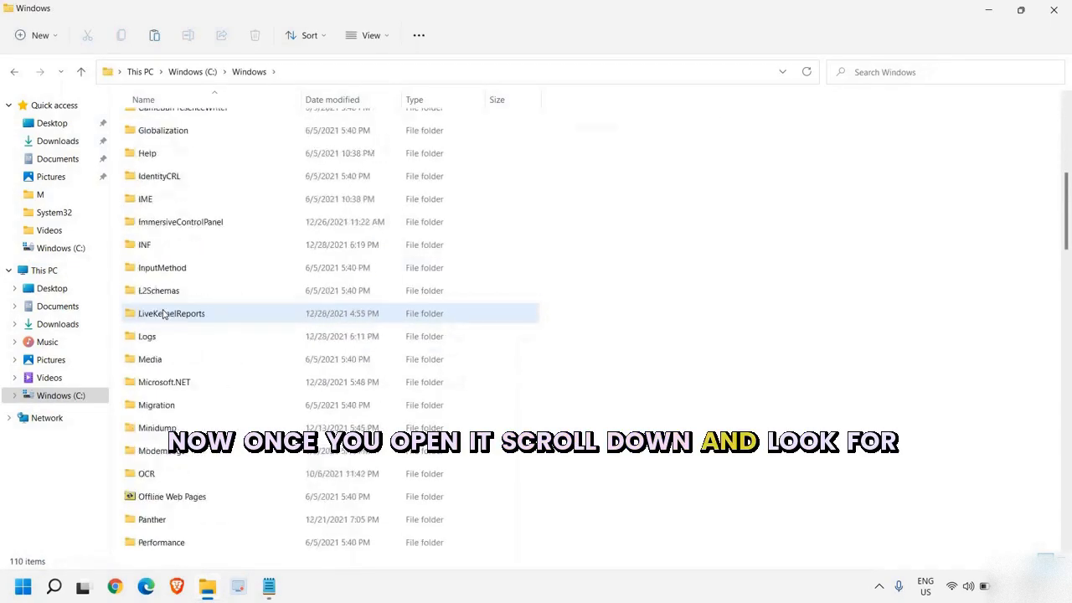
scroll(164, 313, "down", 10)
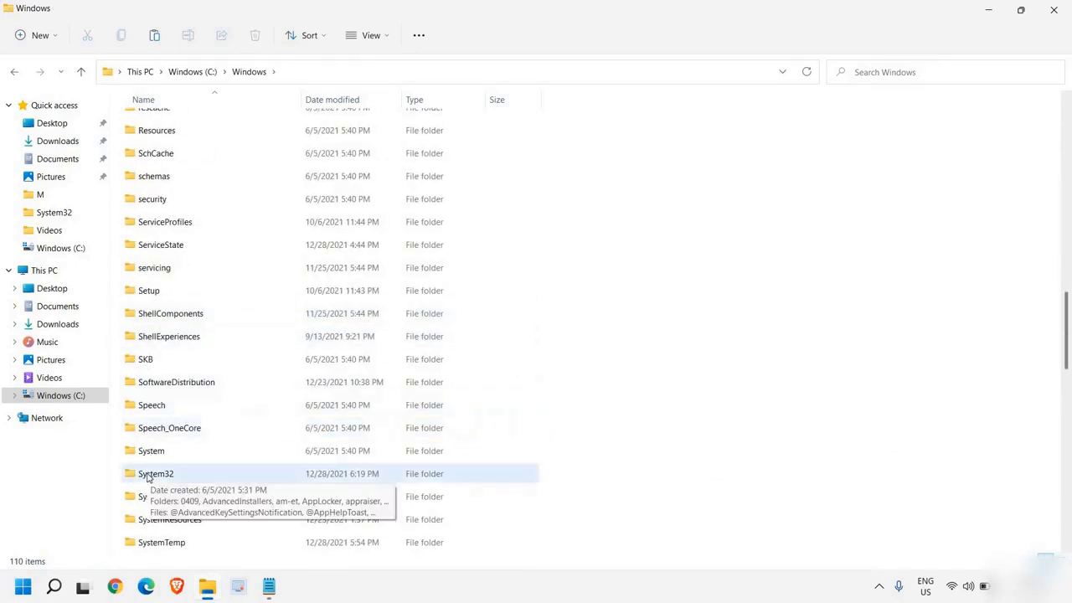
double_click(147, 474)
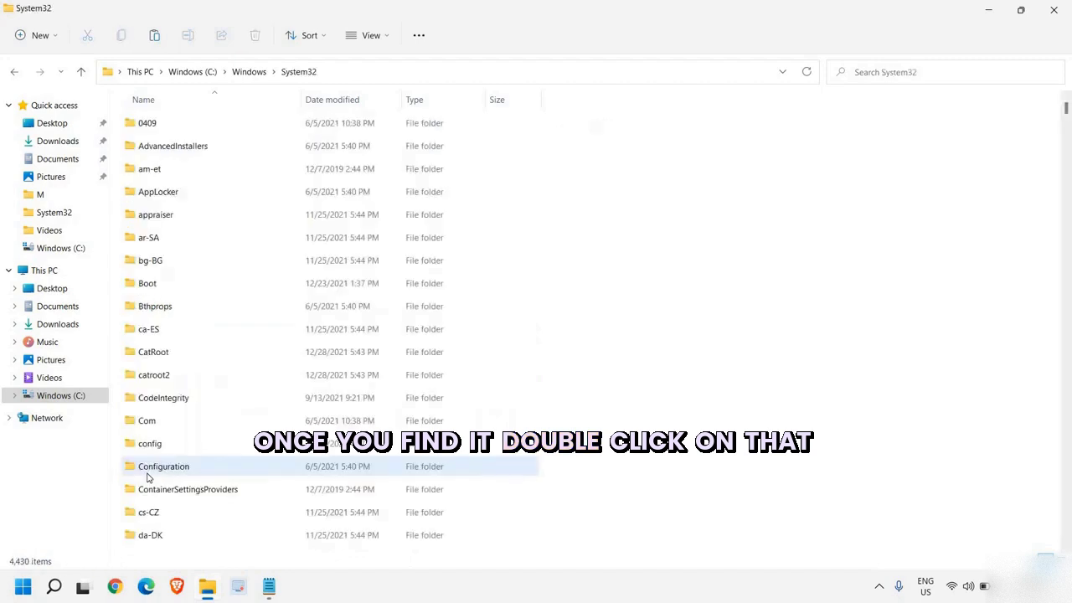
left_click(147, 478)
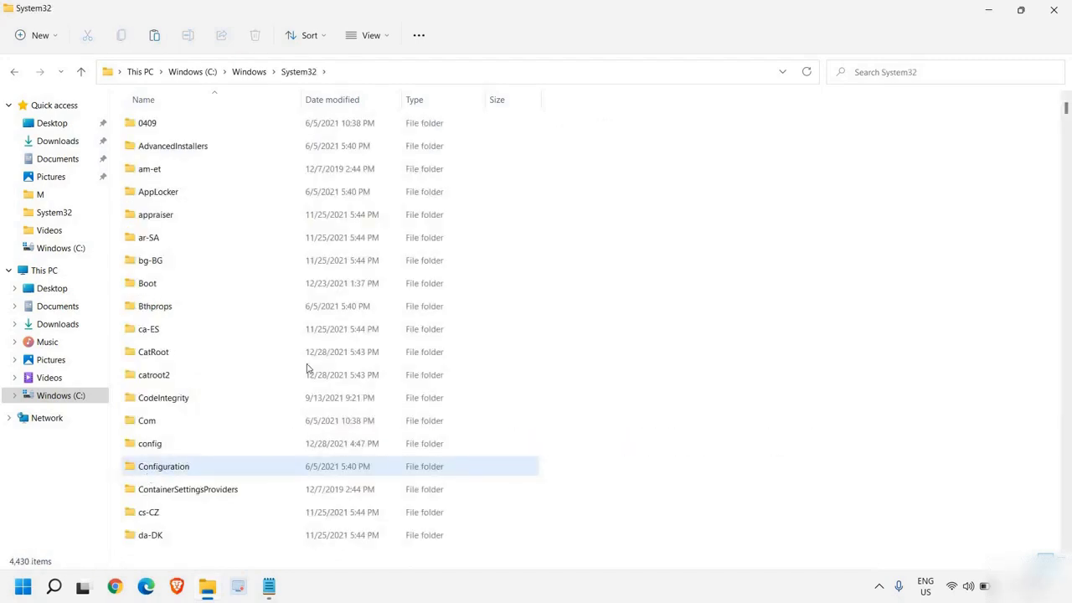
Search the System32 folder for "fsqu"
left_click(884, 148)
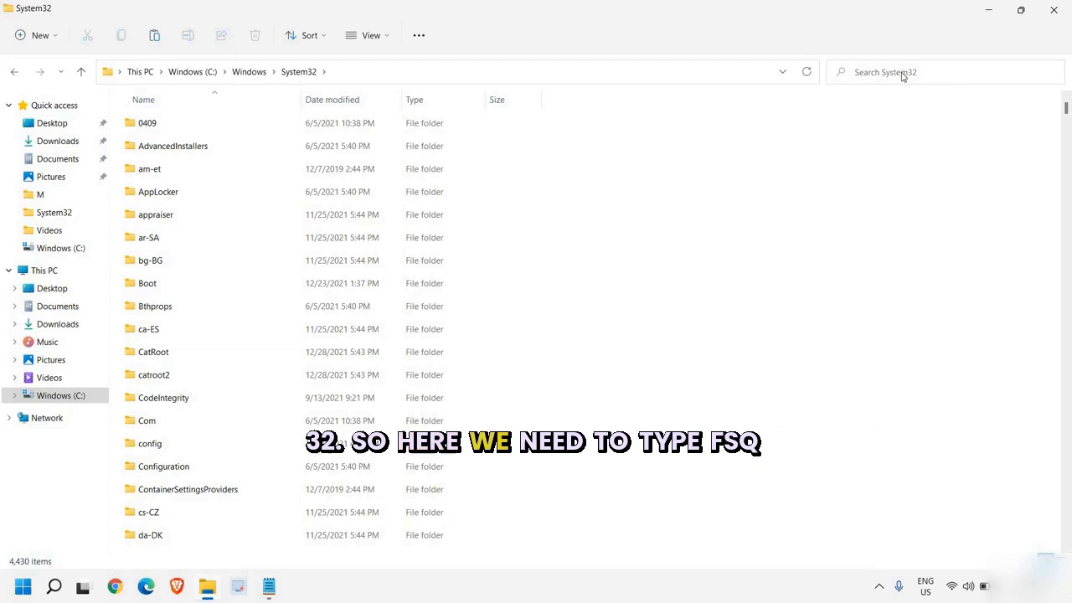
left_click(903, 76)
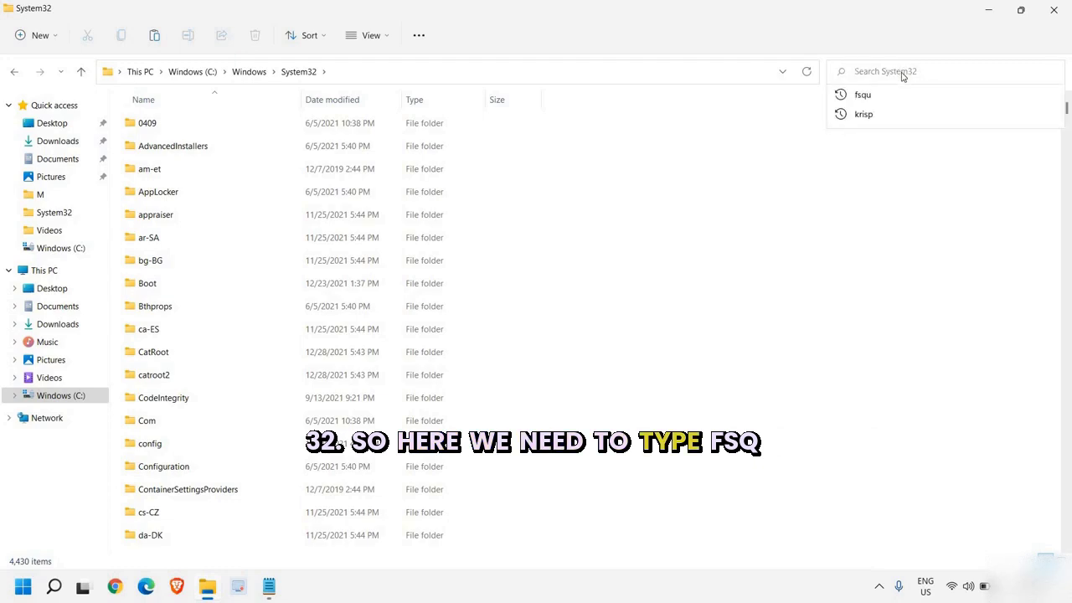
type("fsqu")
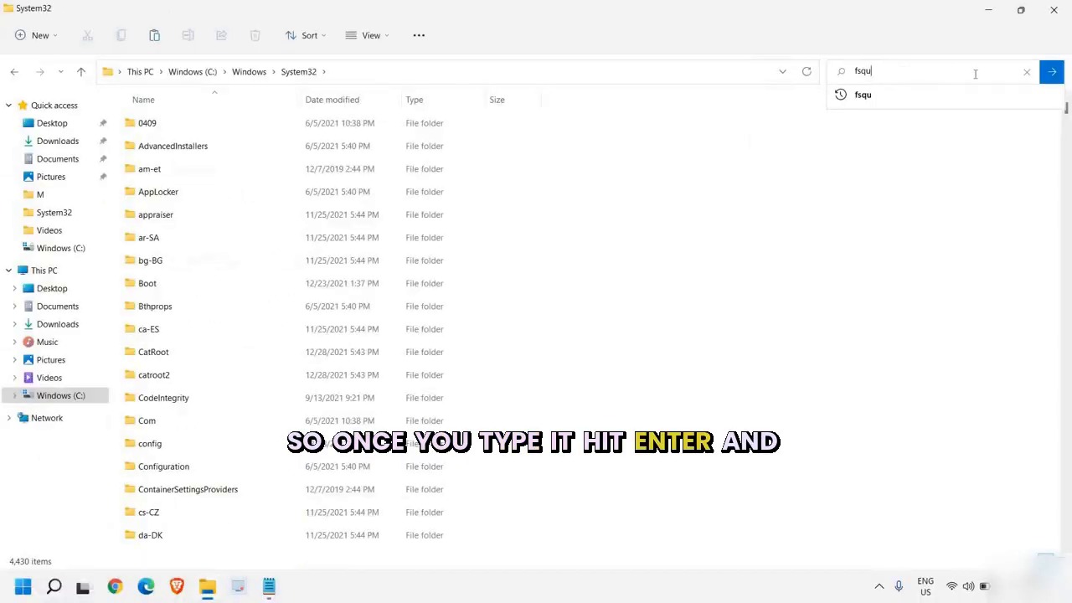
key("Return")
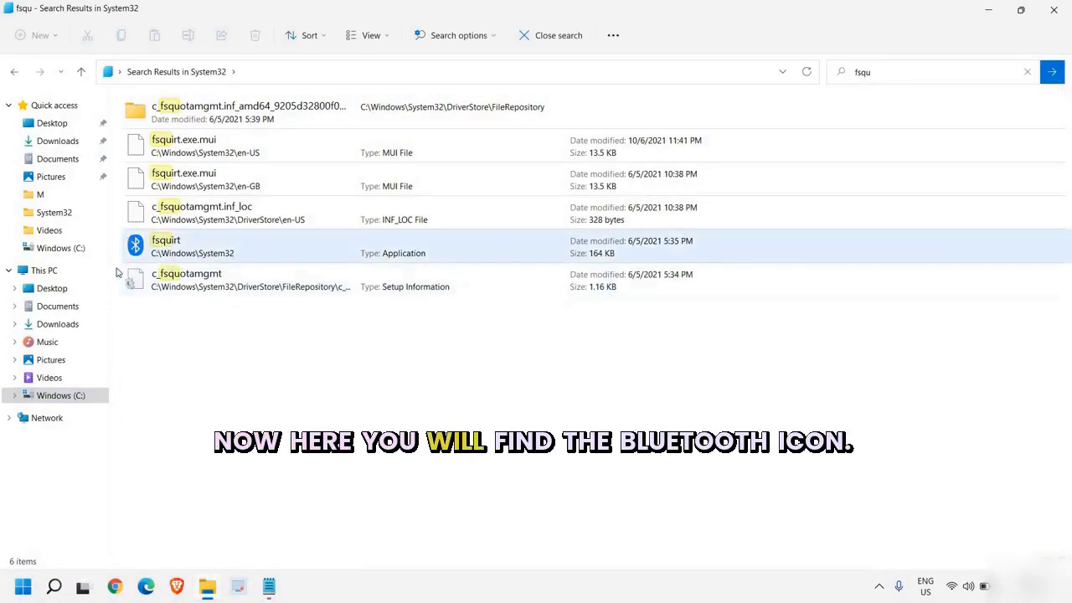
Copy the fsquirt application found in C:\Windows\System32 from the search results
right_click(205, 249)
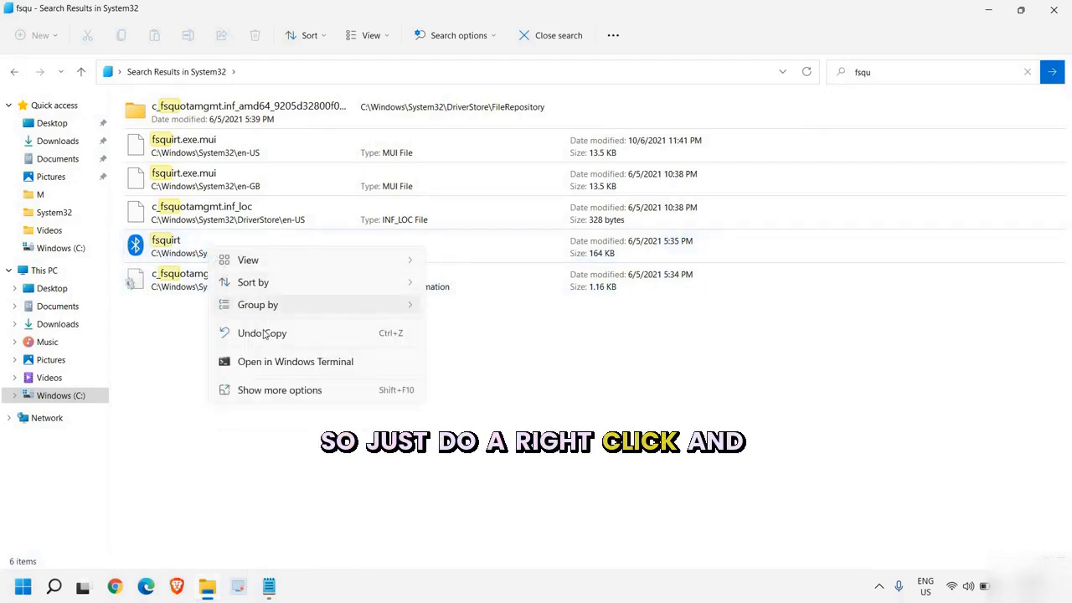
left_click(182, 262)
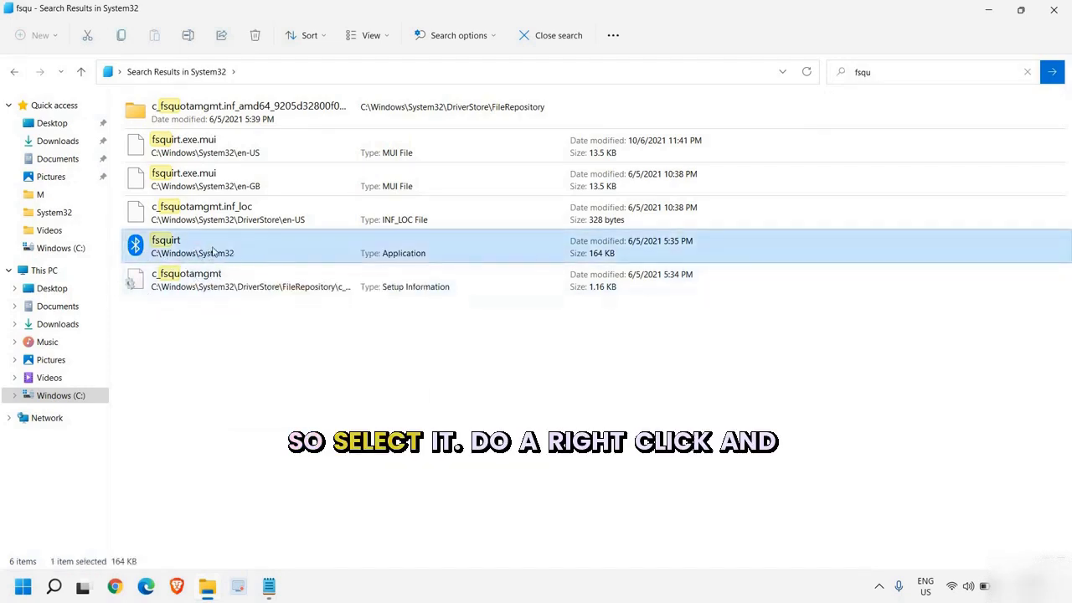
right_click(215, 251)
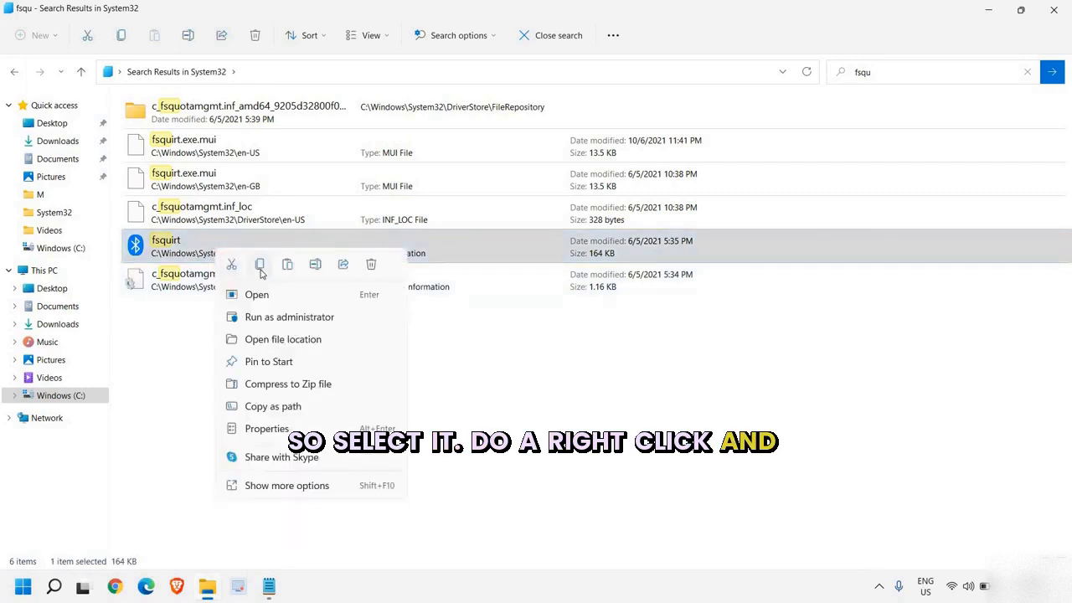
left_click(261, 264)
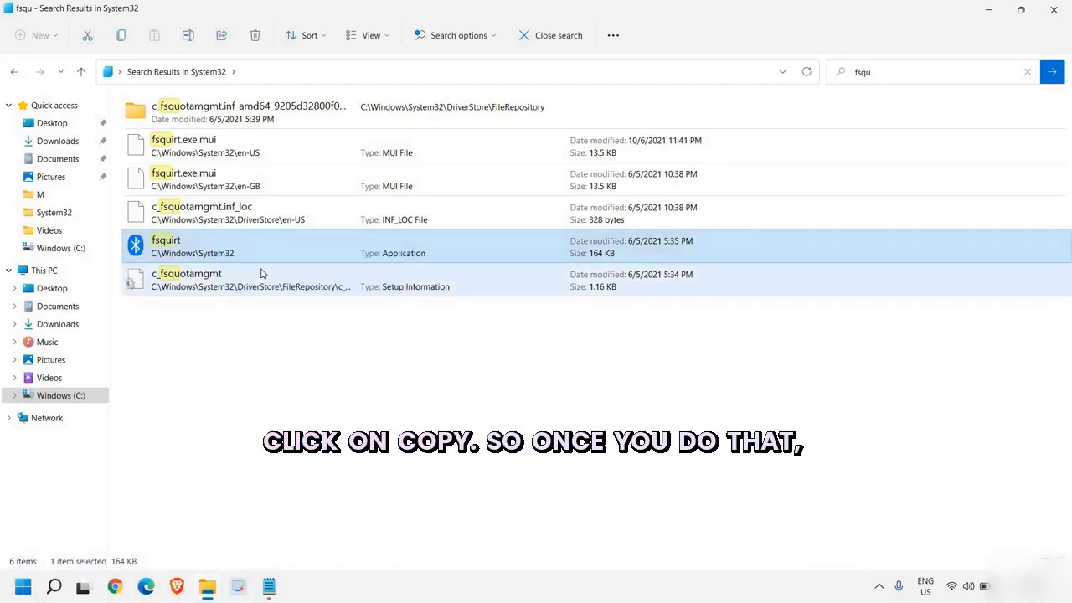
Paste the copied fsquirt application onto the desktop and briefly open it to check the Bluetooth file transfer options
left_click(989, 12)
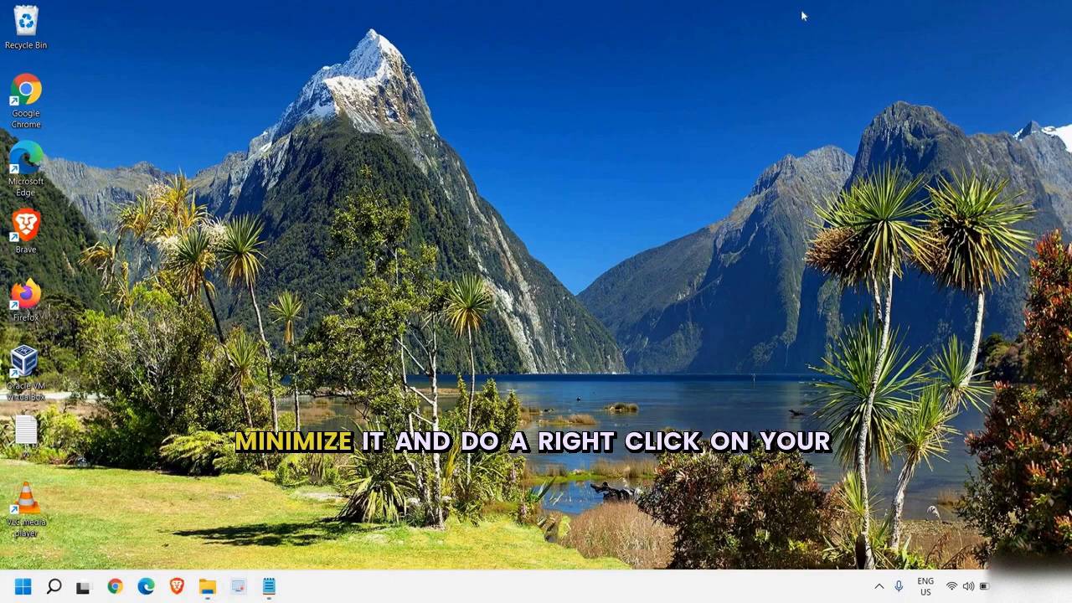
right_click(91, 35)
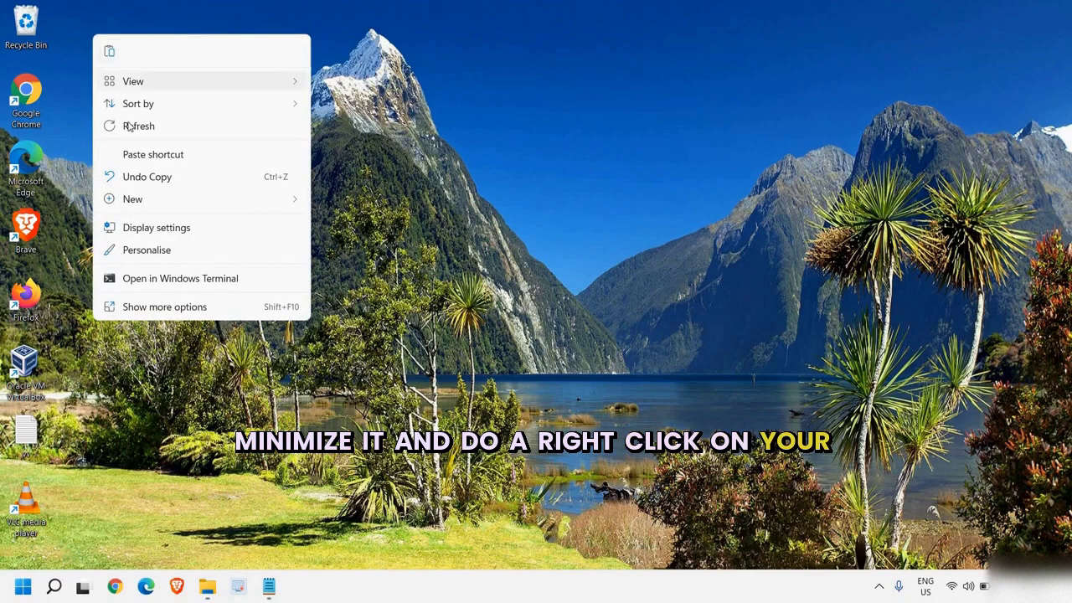
left_click(109, 51)
left_click(92, 129)
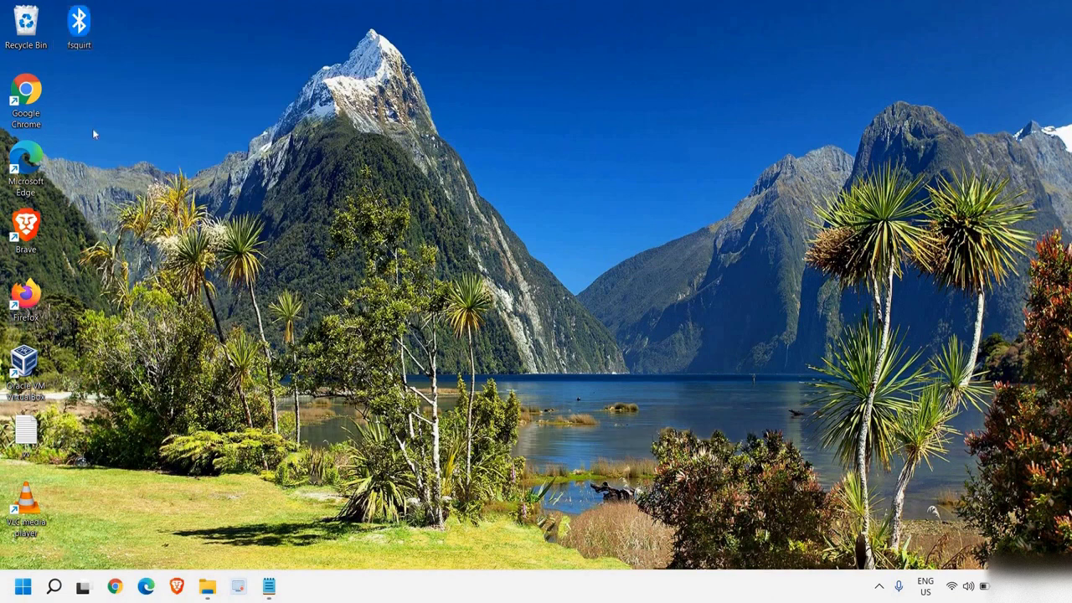
double_click(78, 27)
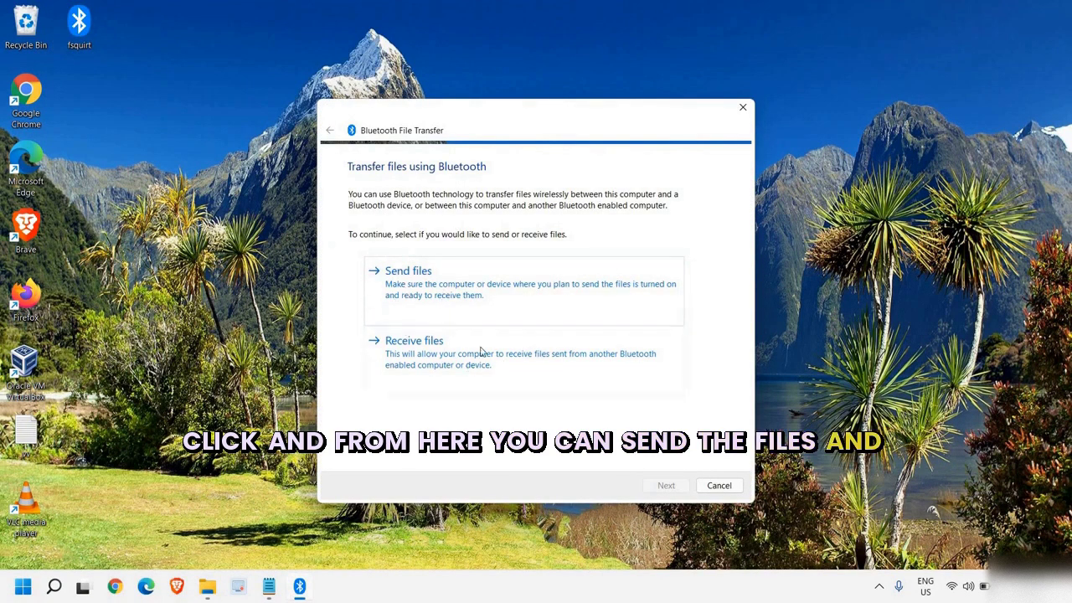
key("Escape")
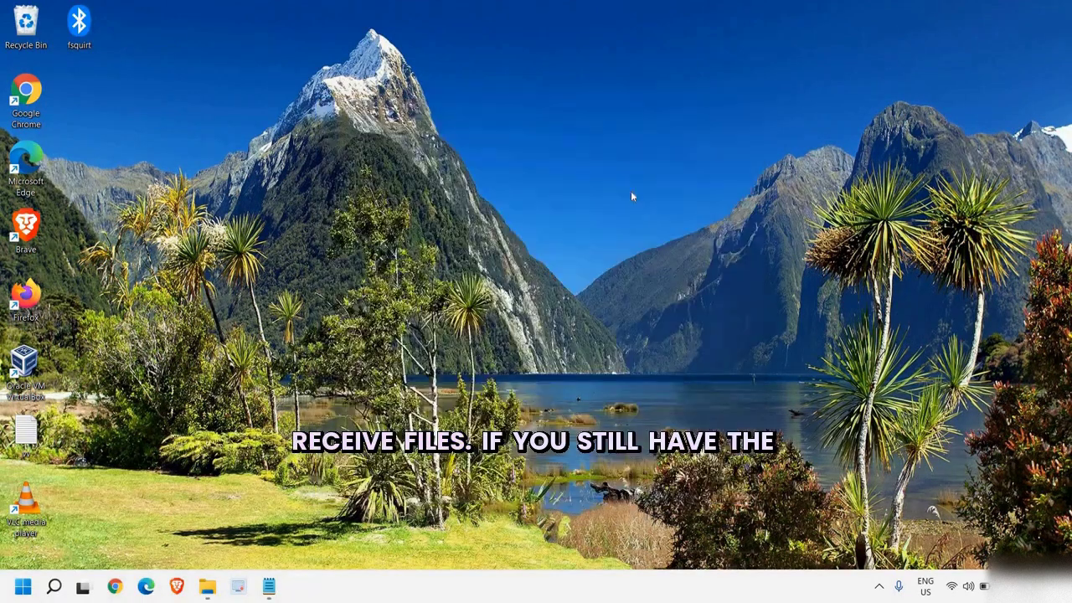
Open Device Manager in a maximized window and inspect the devices in the Bluetooth category
right_click(22, 589)
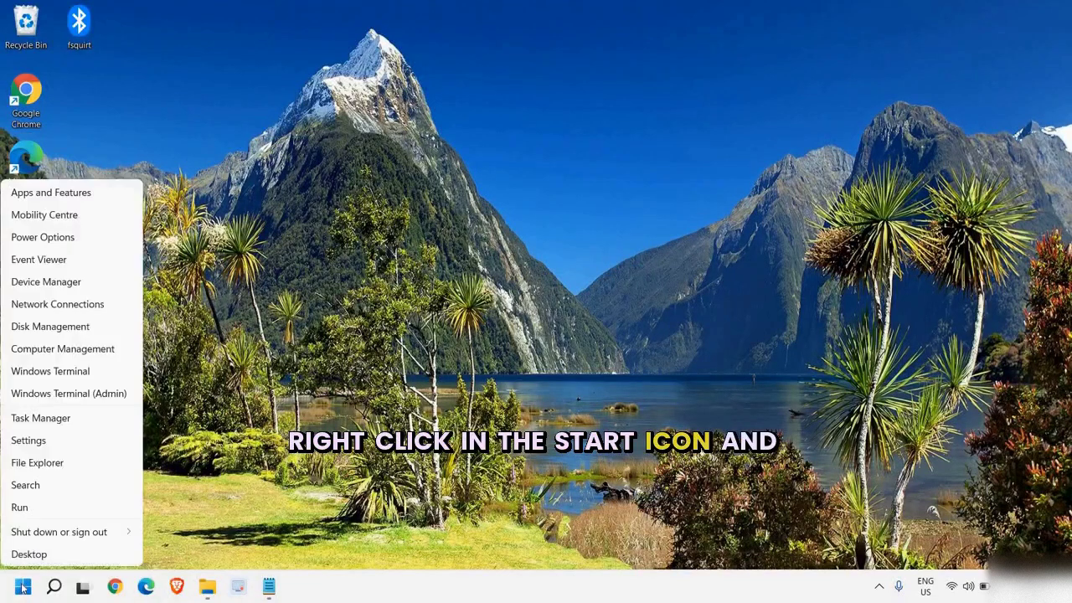
left_click(60, 284)
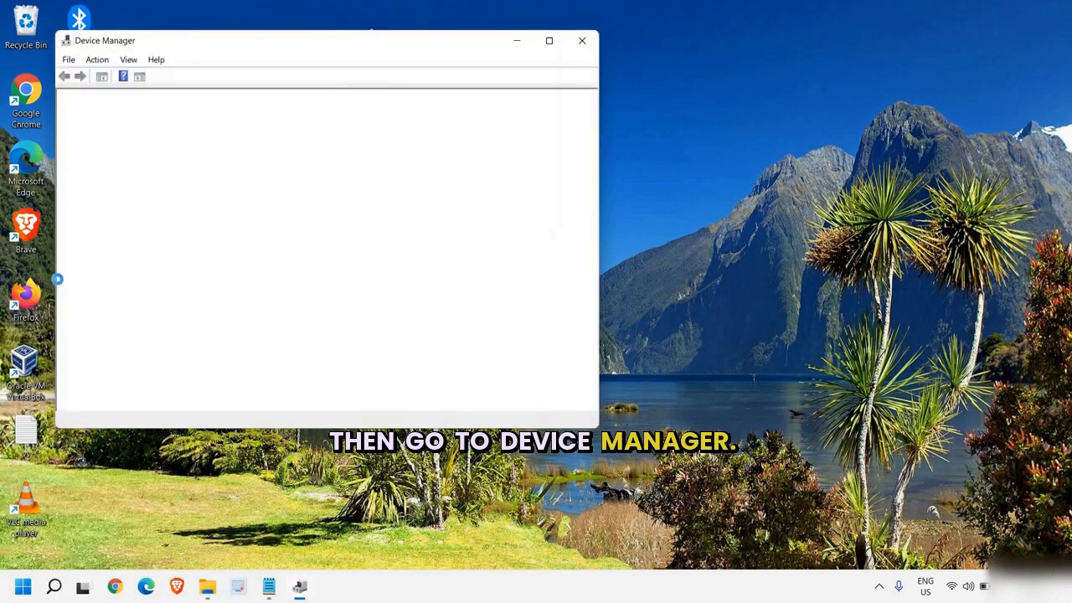
left_click(549, 41)
left_click(22, 98)
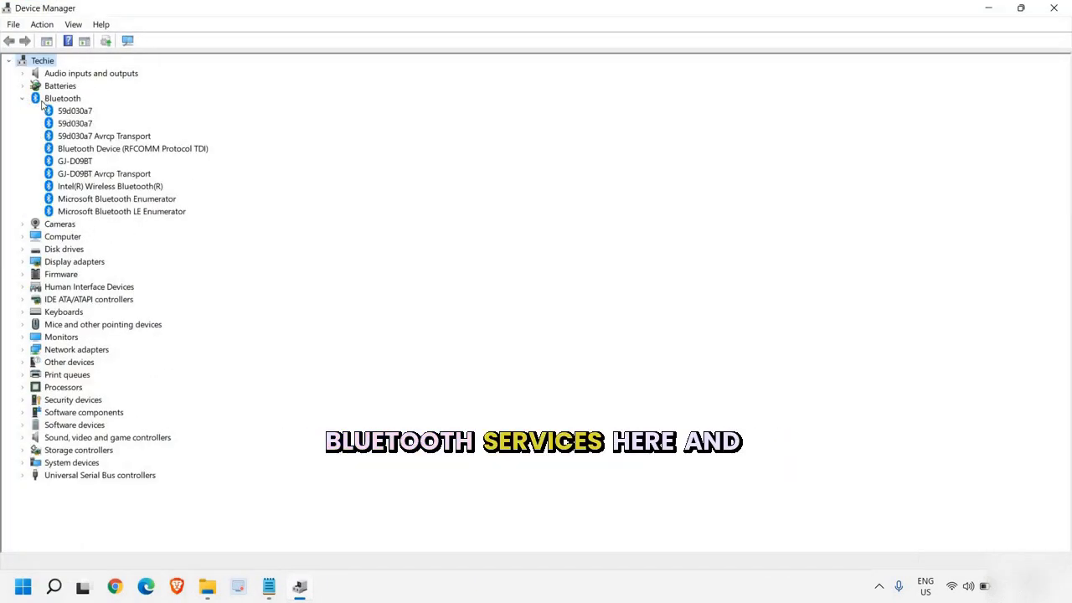
left_click(22, 98)
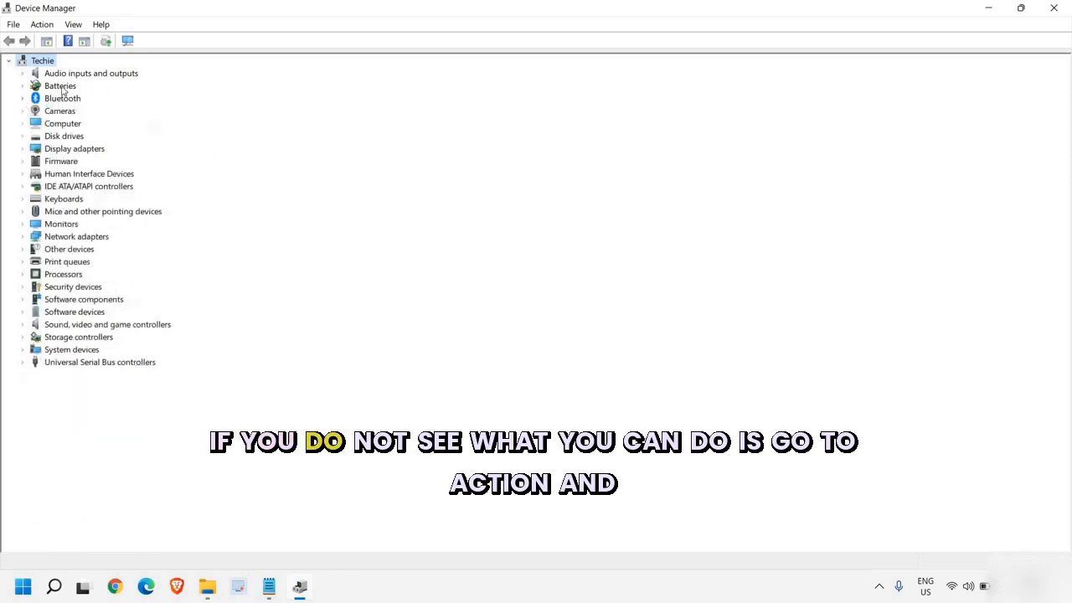
Scan for hardware changes in Device Manager, repeating the scan with the Universal Serial Bus controllers category selected
left_click(44, 24)
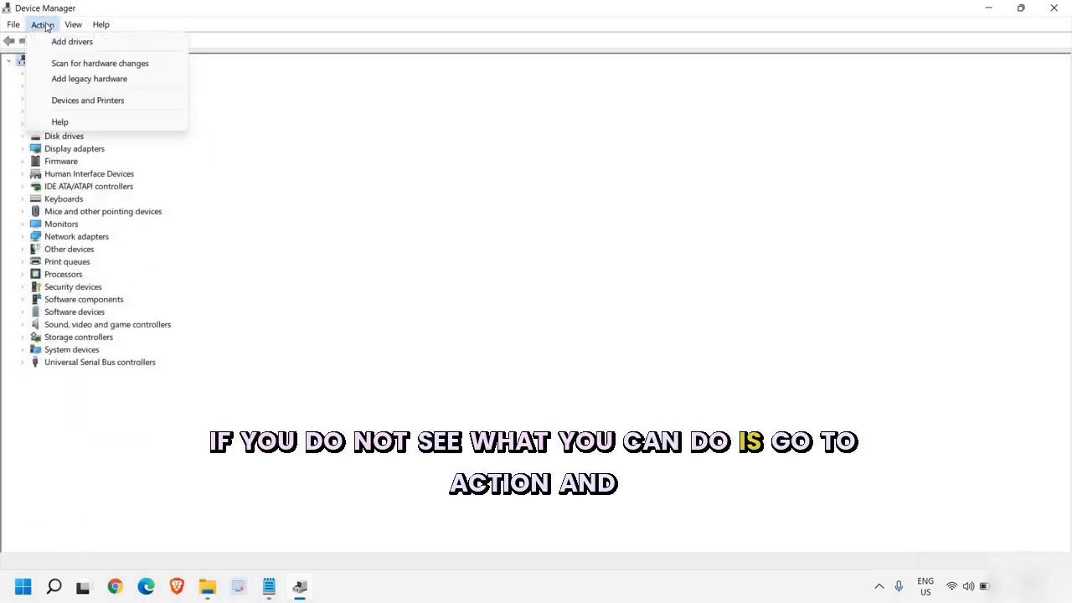
left_click(53, 63)
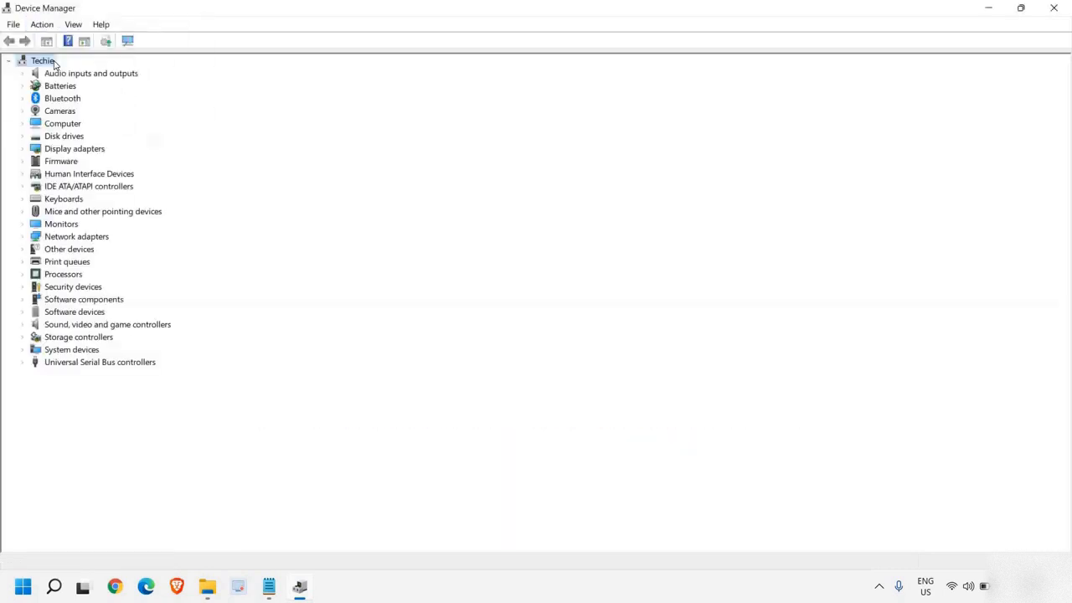
right_click(63, 366)
left_click(42, 24)
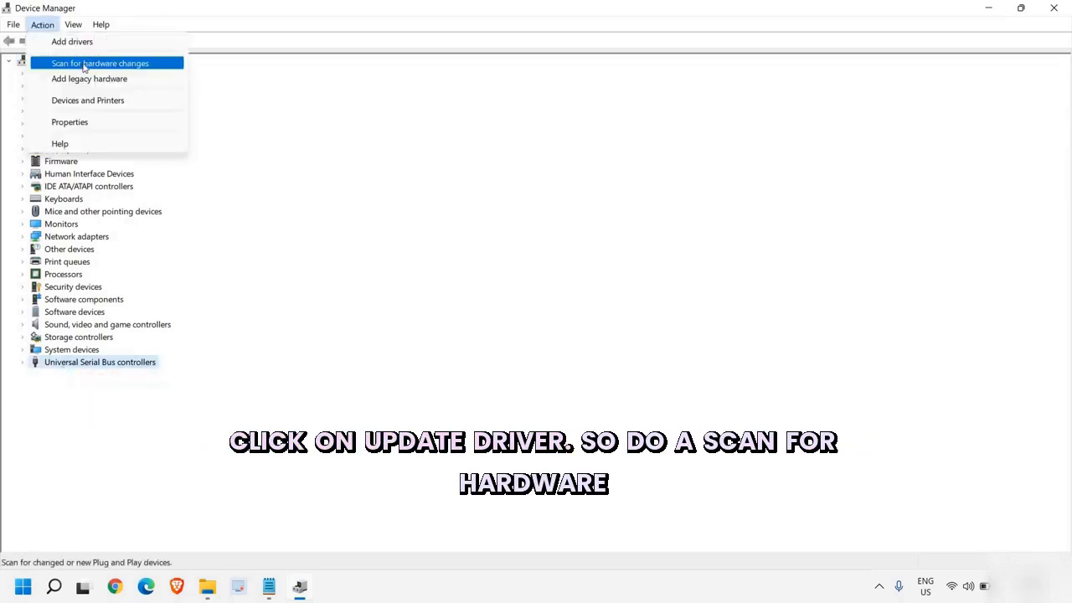
left_click(86, 70)
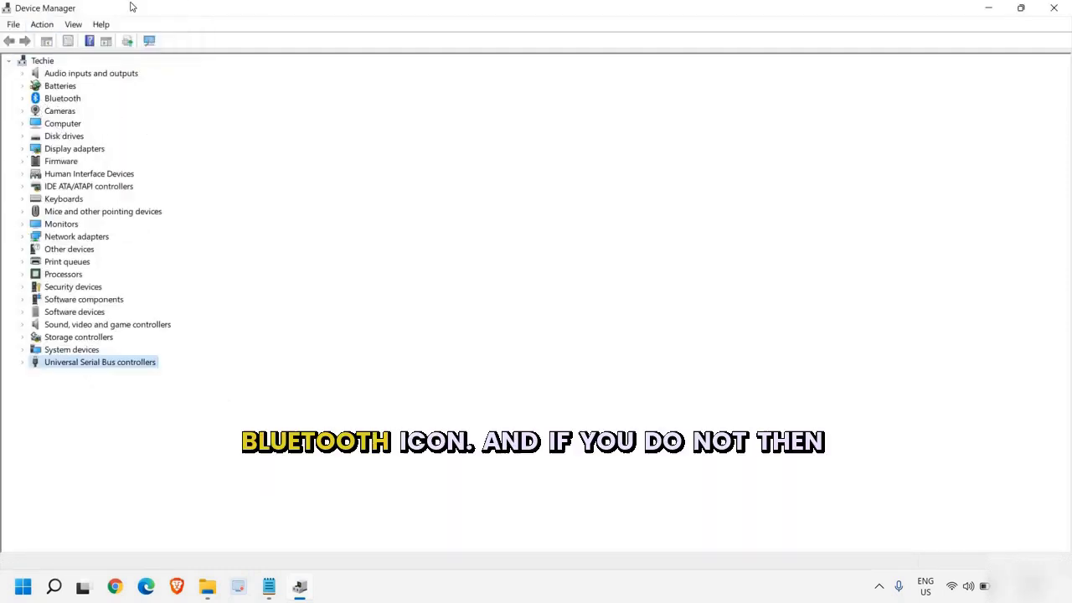
Start adding legacy hardware and choose to install hardware manually selected from a list
left_click(43, 25)
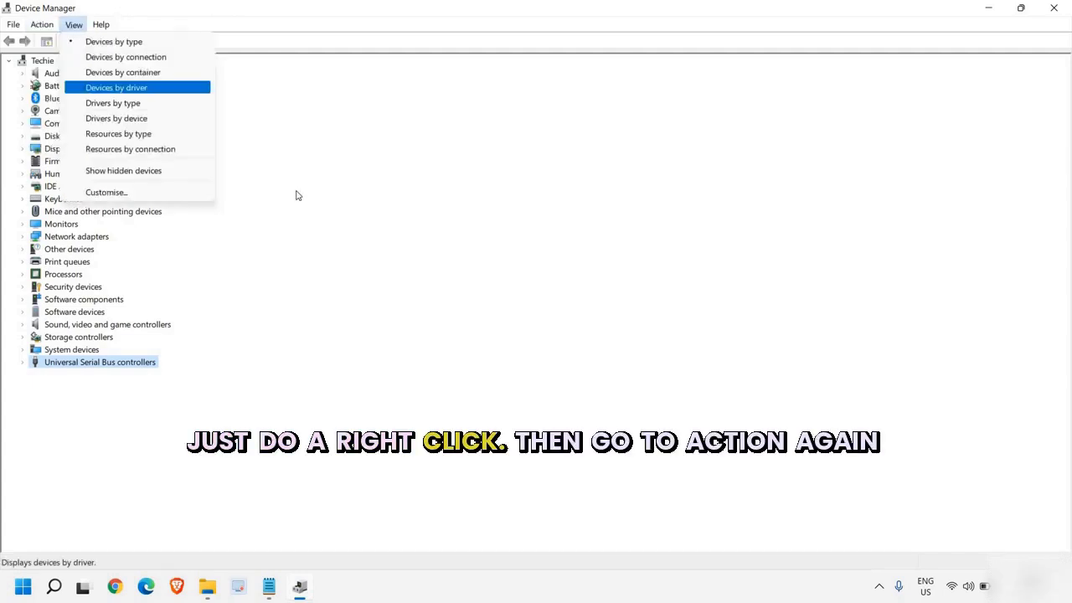
key("Escape")
left_click(39, 27)
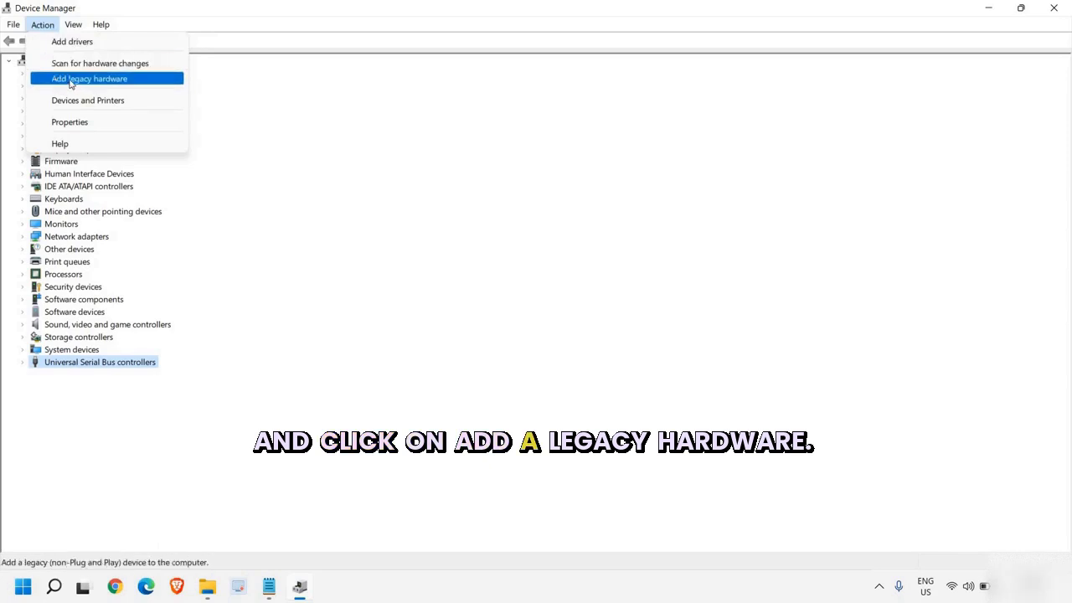
left_click(102, 79)
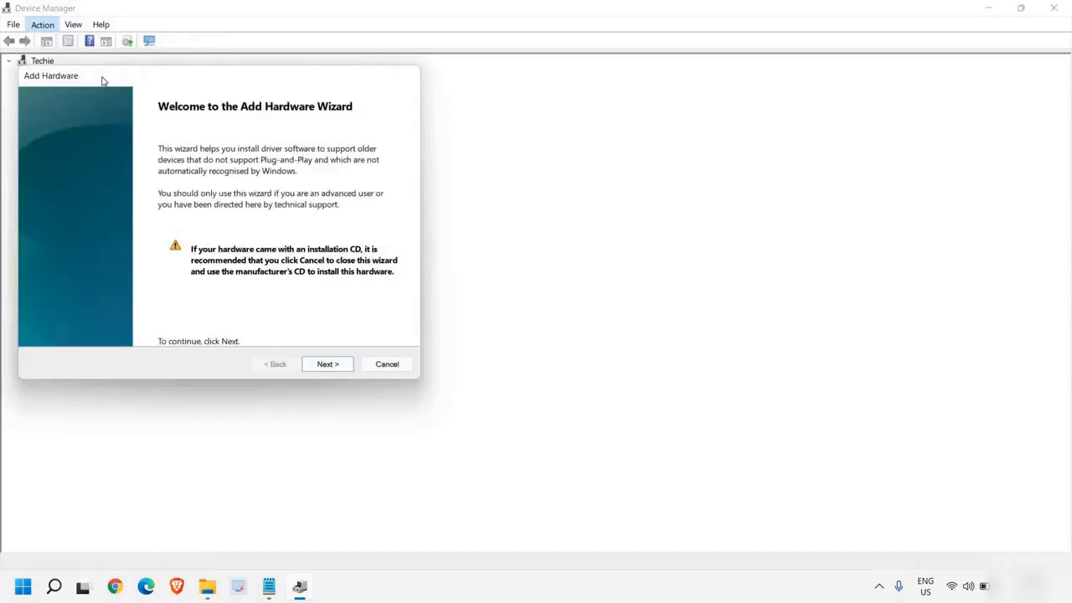
left_click(326, 365)
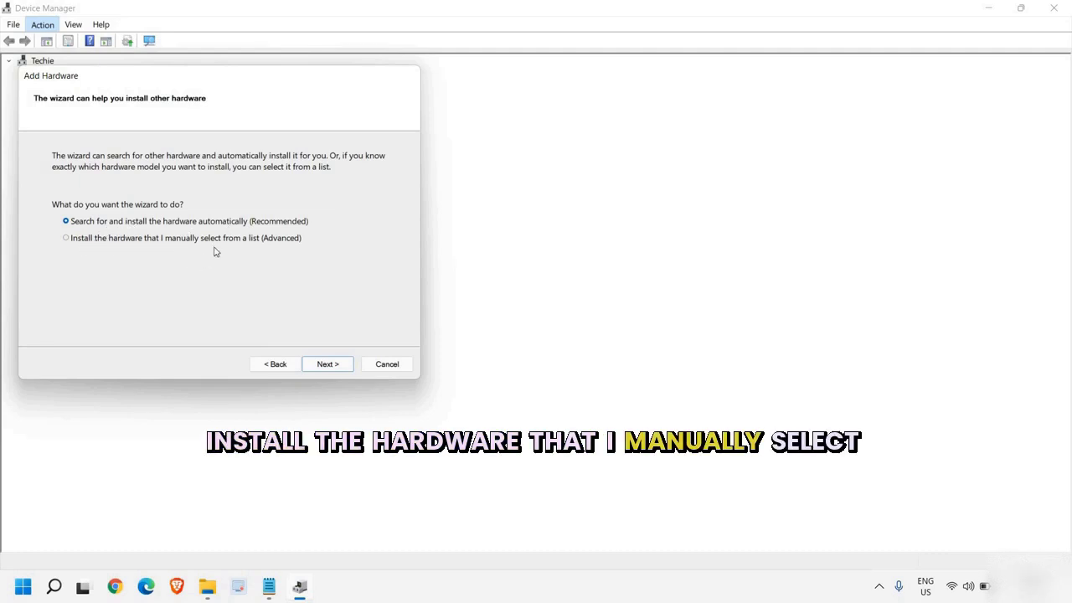
left_click(66, 239)
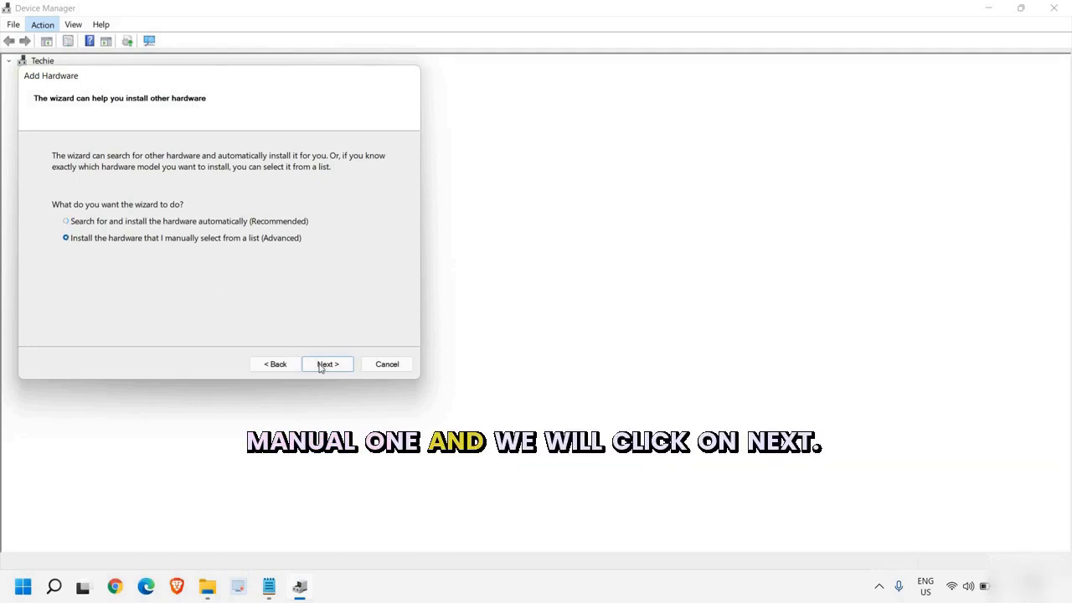
left_click(321, 366)
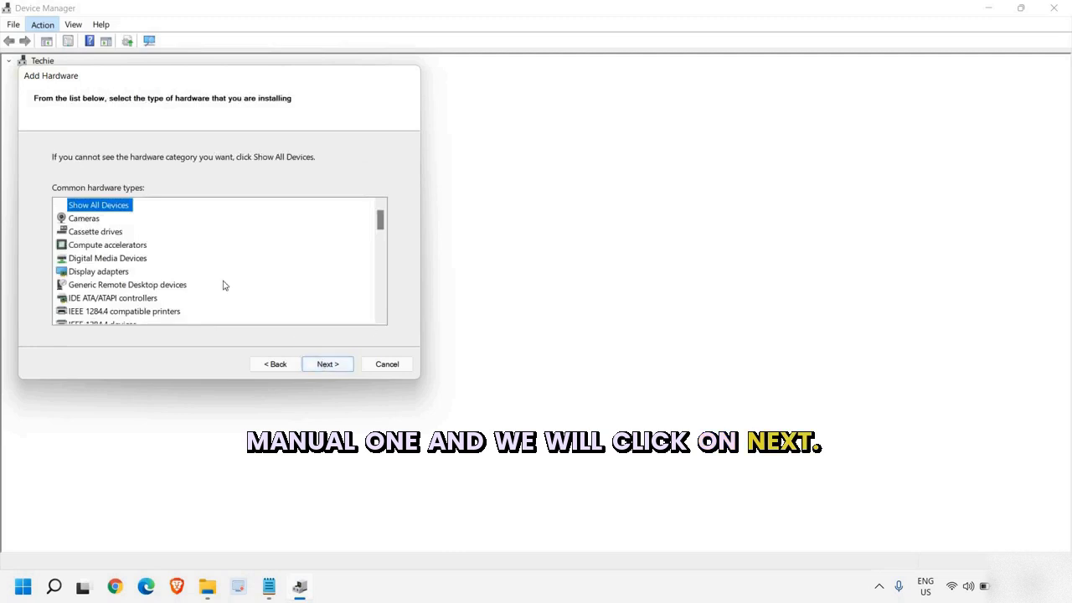
Choose Network adapters as the hardware type and select Microsoft as the driver manufacturer
scroll(134, 290, "down", 4)
left_click(101, 311)
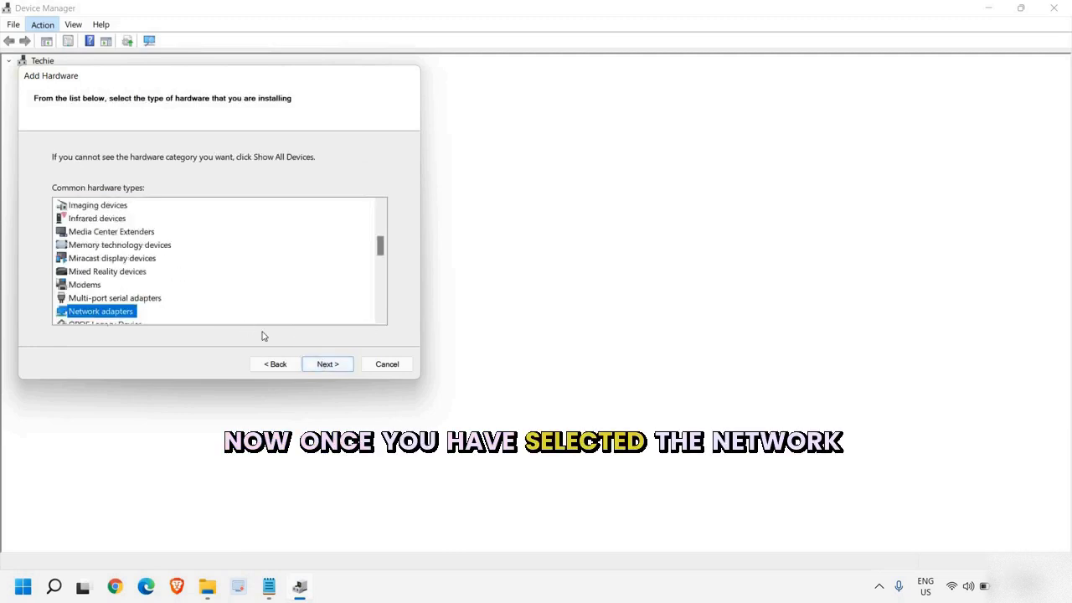
left_click(325, 366)
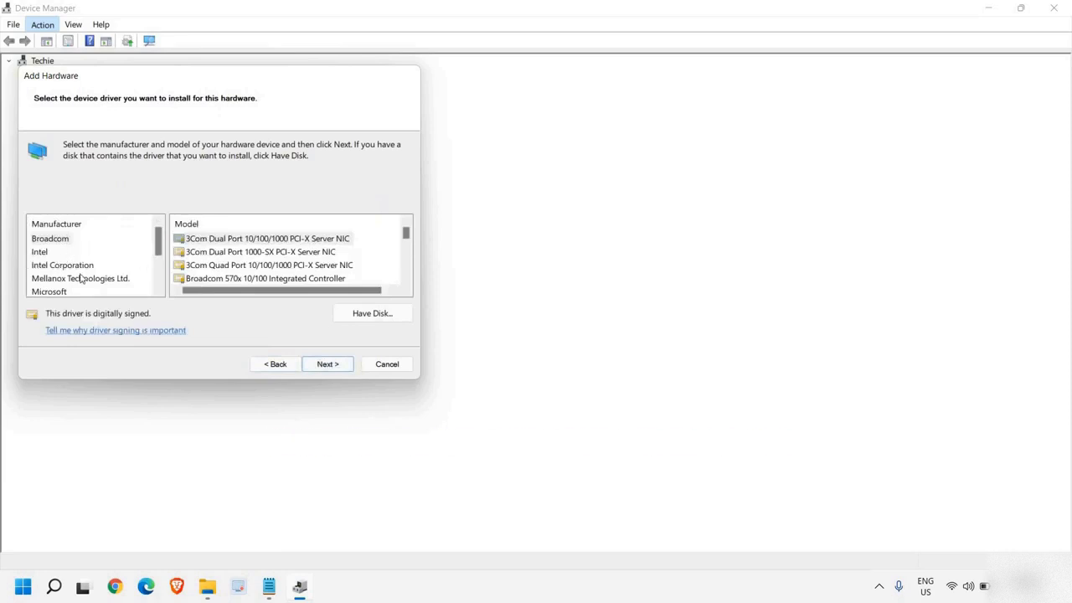
scroll(81, 278, "down", 2)
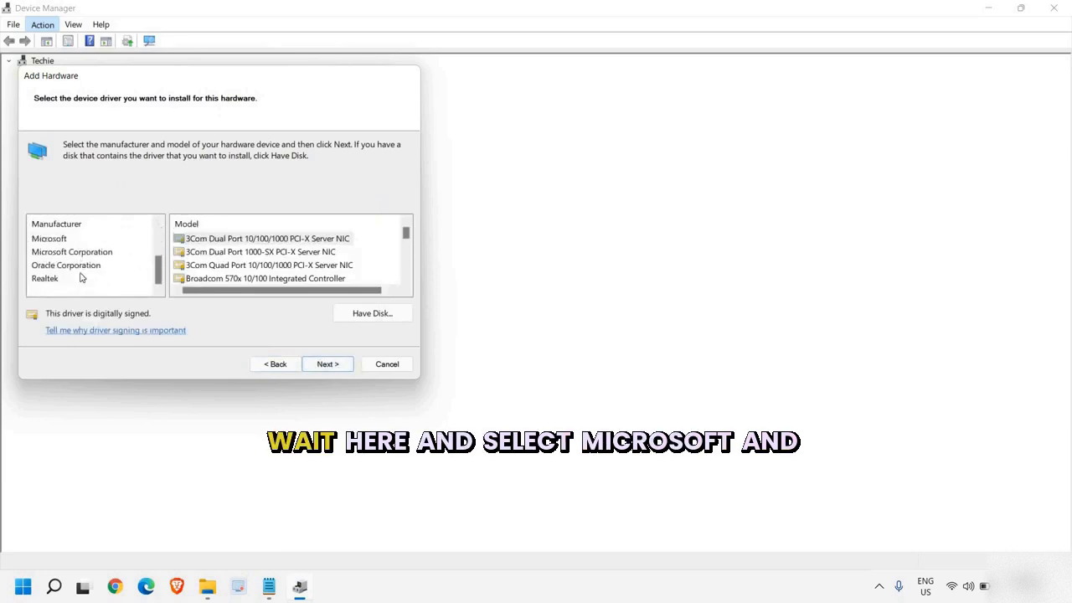
left_click(49, 239)
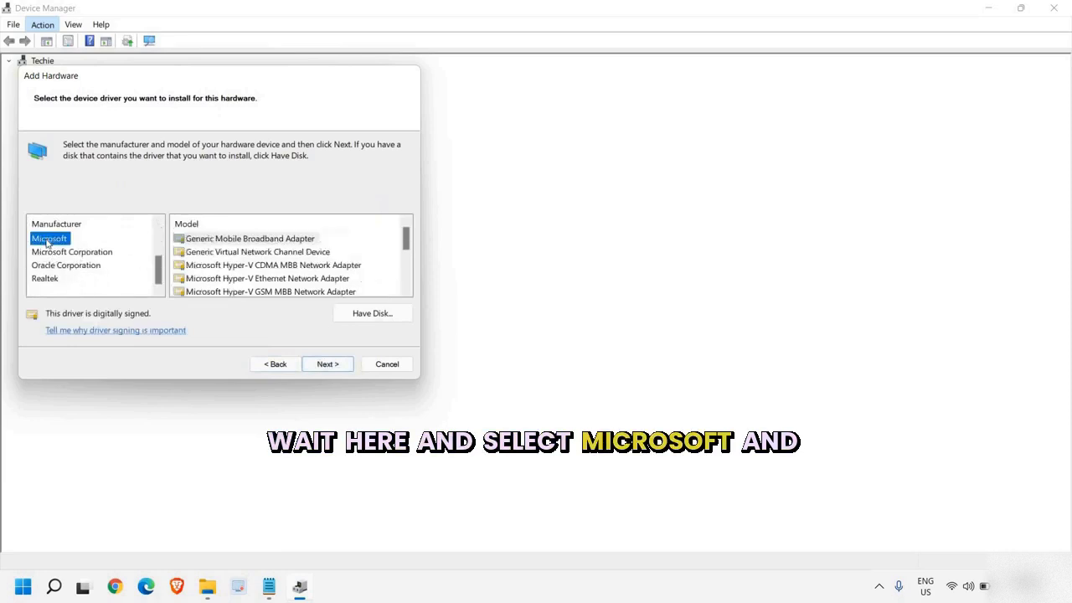
Browse the network adapter driver models listed under Microsoft and Microsoft Corporation, and close the hardware wizard and Device Manager without installing any
left_click(244, 241)
left_click(239, 253)
left_click(239, 279)
scroll(239, 277, "down", 3)
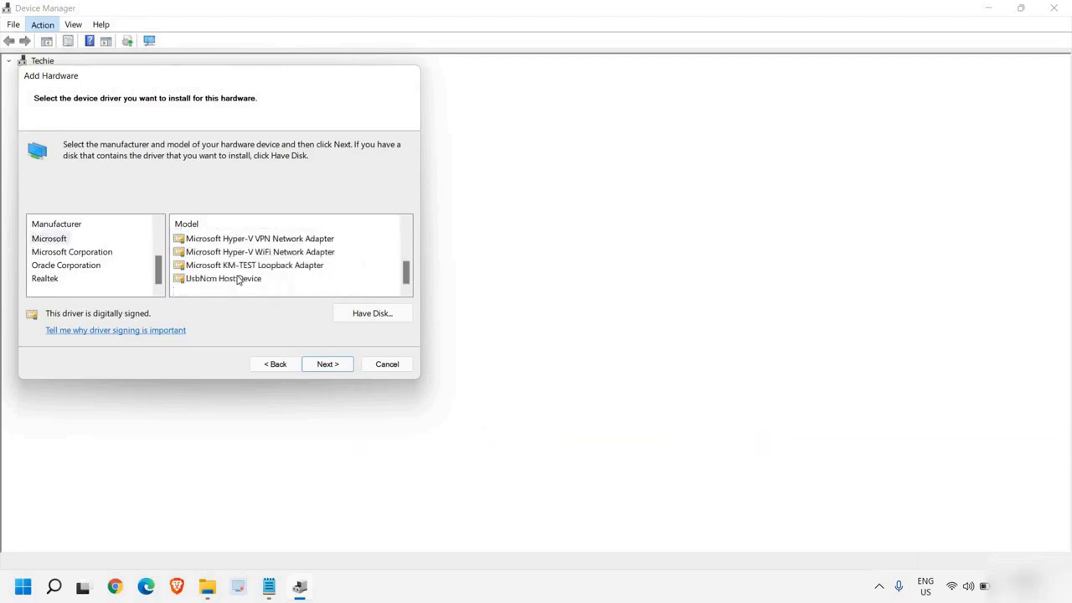
left_click(69, 252)
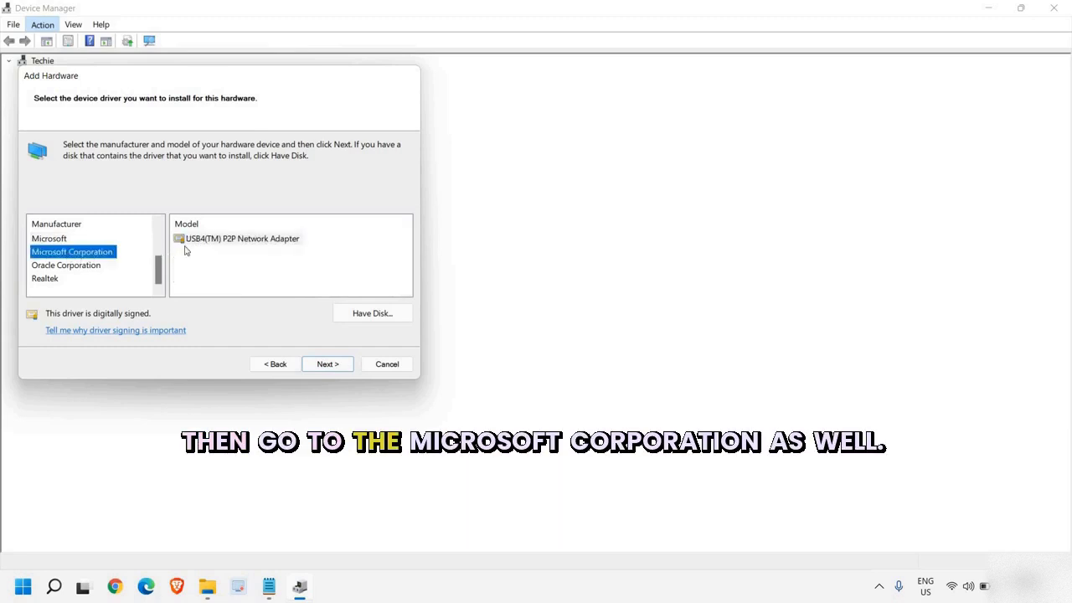
left_click(210, 242)
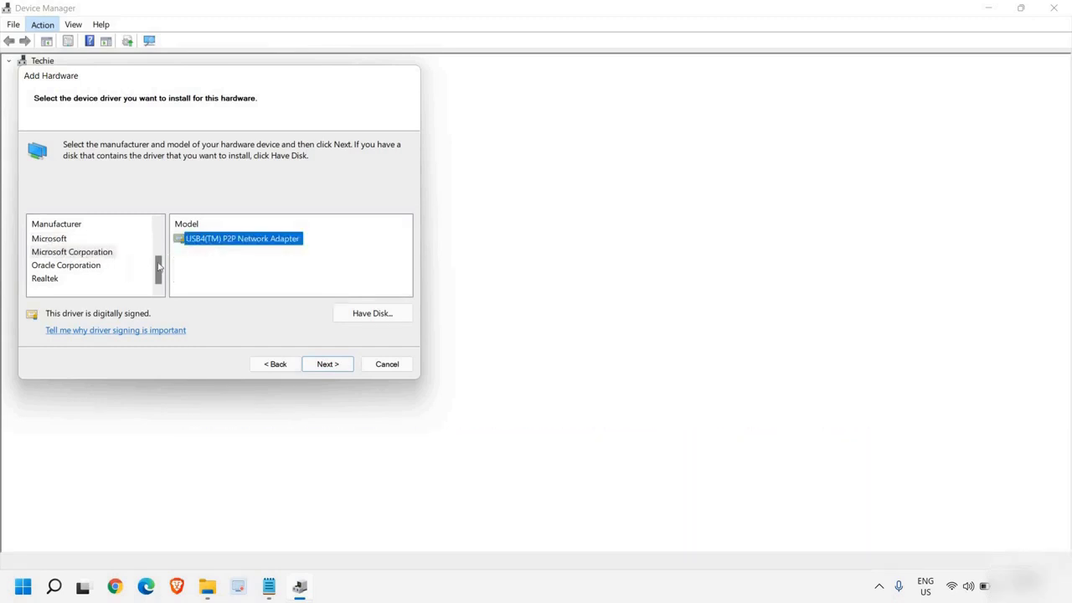
left_click(48, 240)
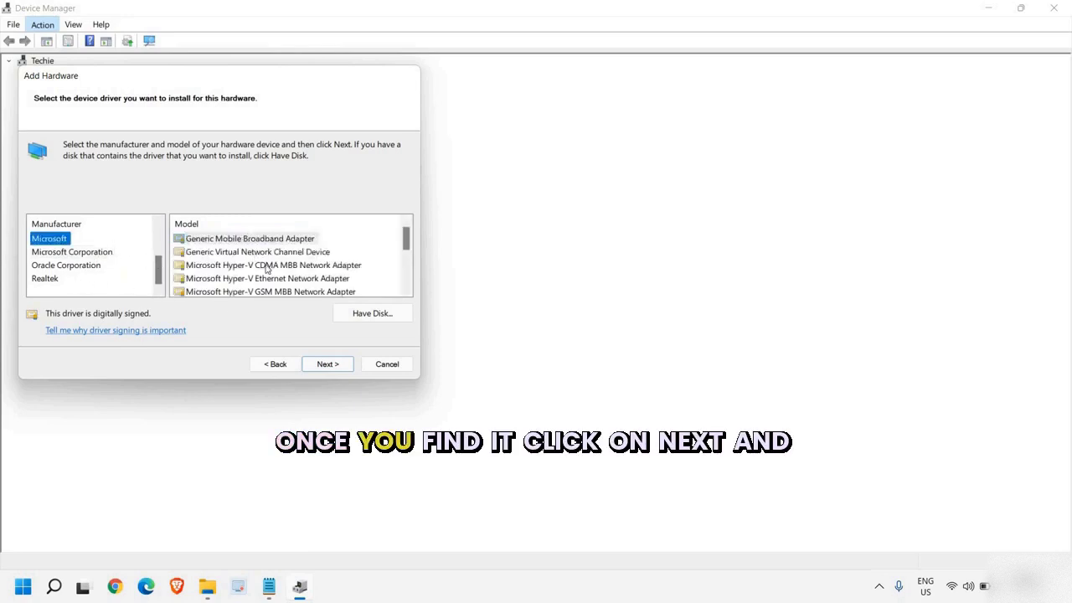
scroll(269, 273, "down", 5)
left_click(224, 278)
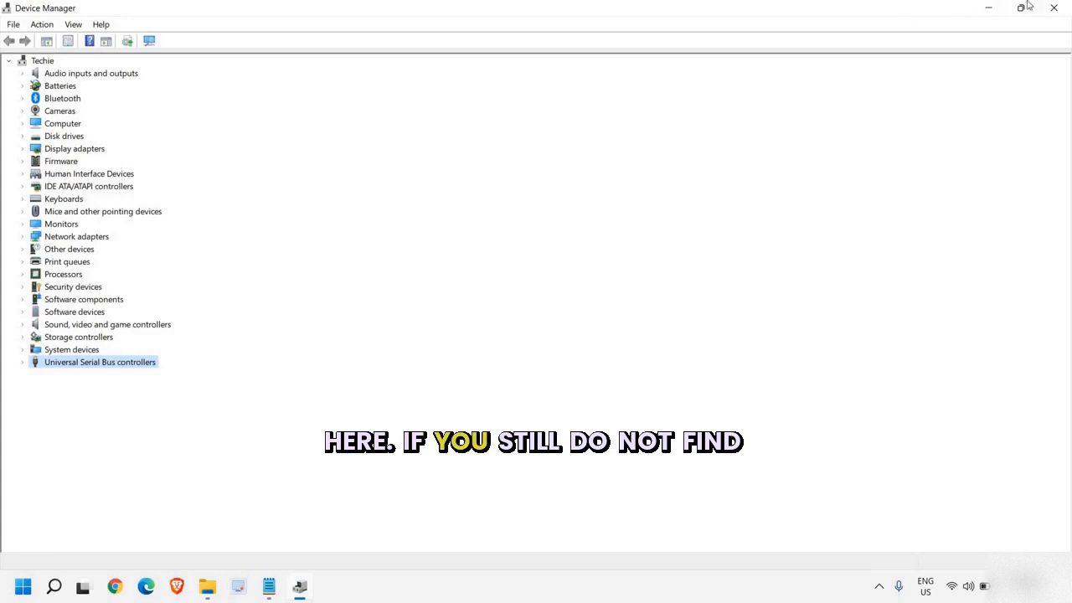
left_click(1054, 10)
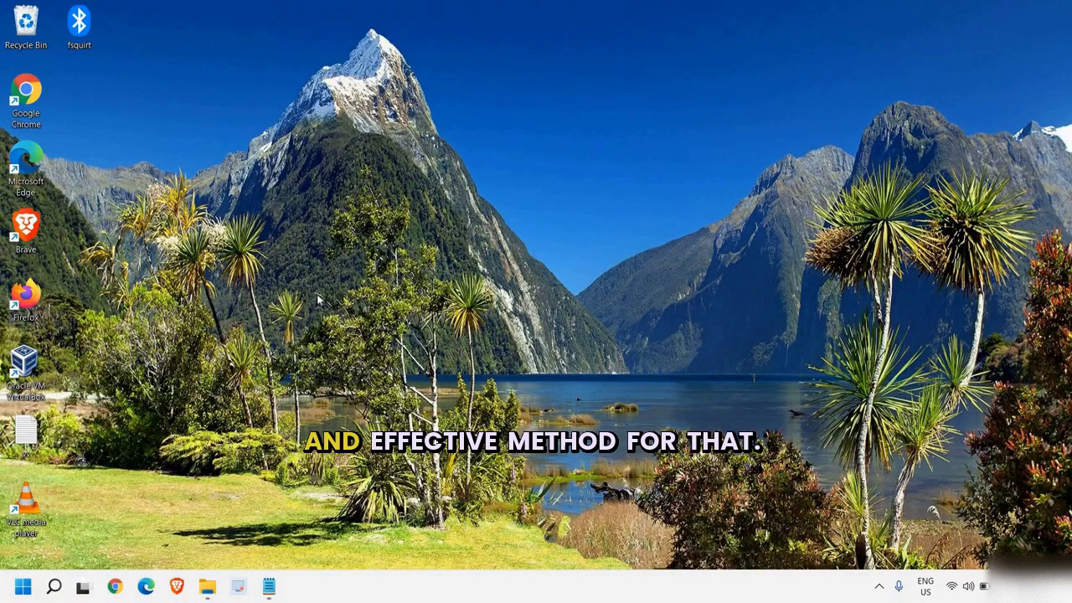
Open Google Chrome and search the web for "intel bluetooth driver"
left_click(116, 587)
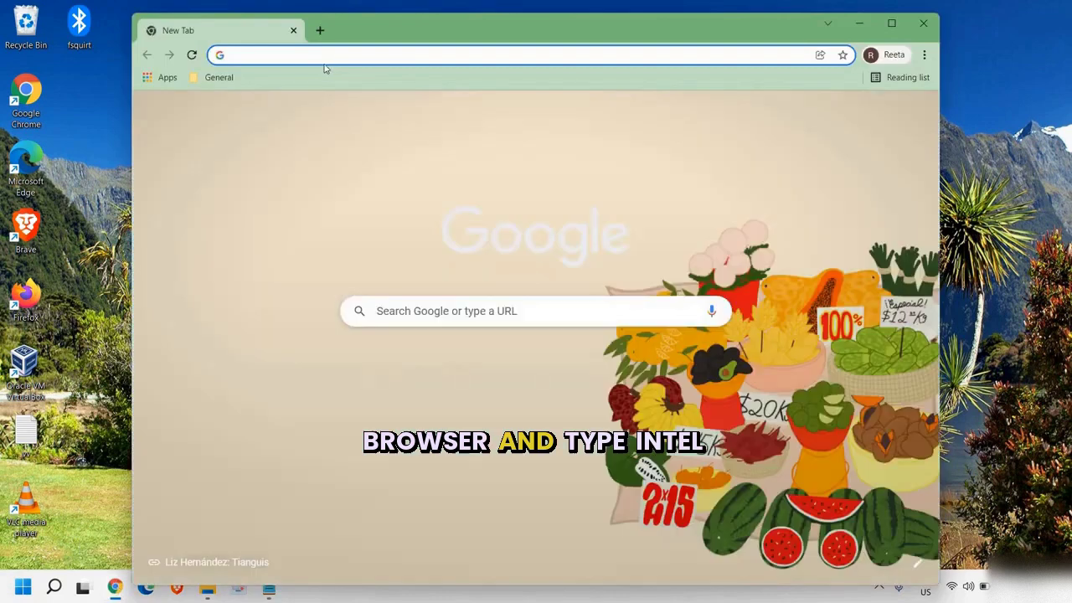
left_click(324, 55)
type("inte")
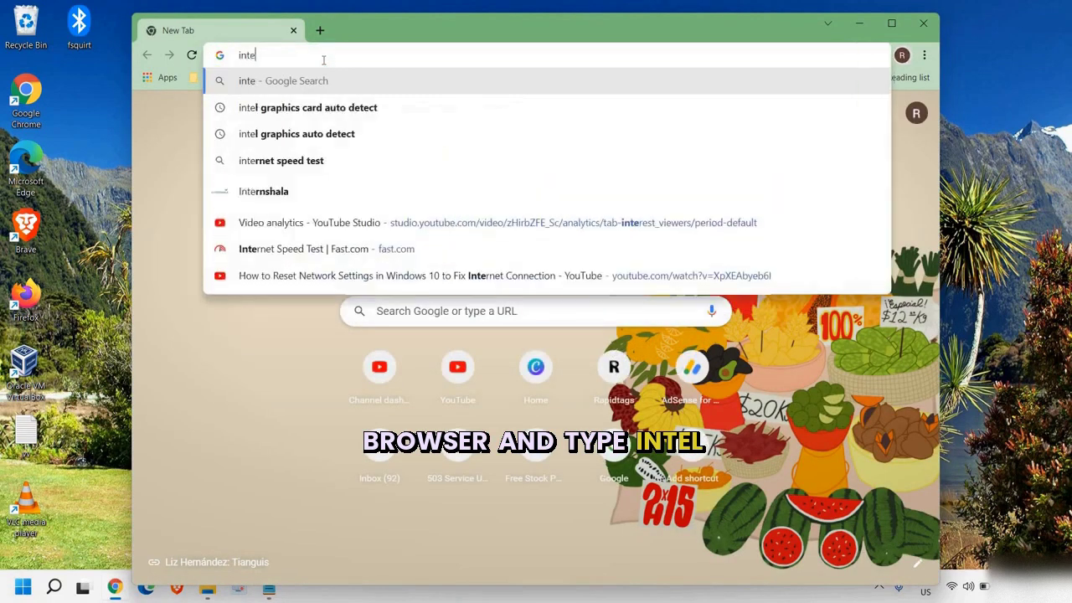
type("l blue")
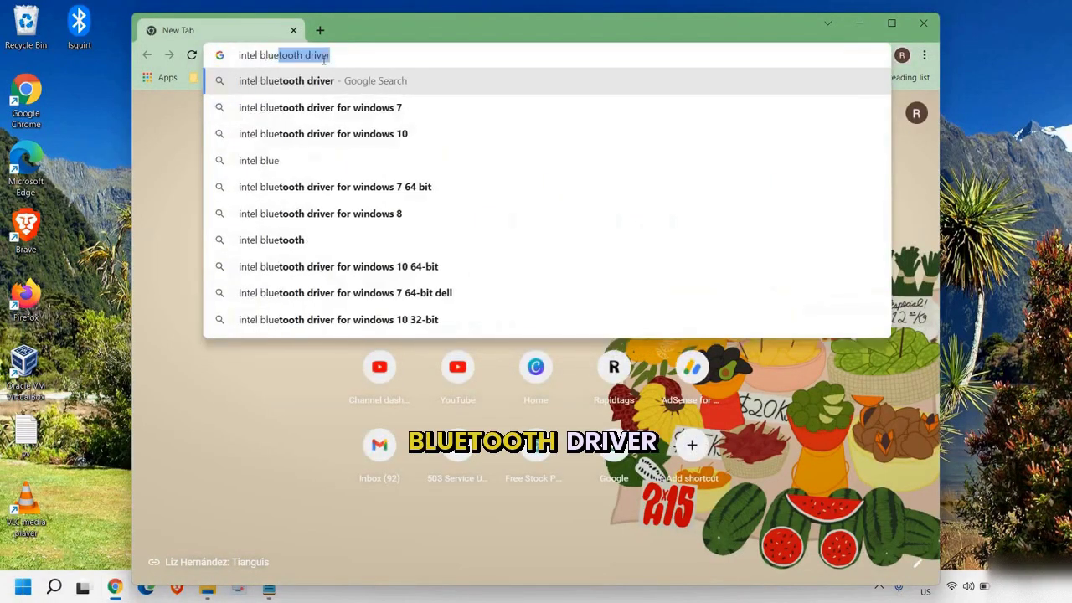
key("Right")
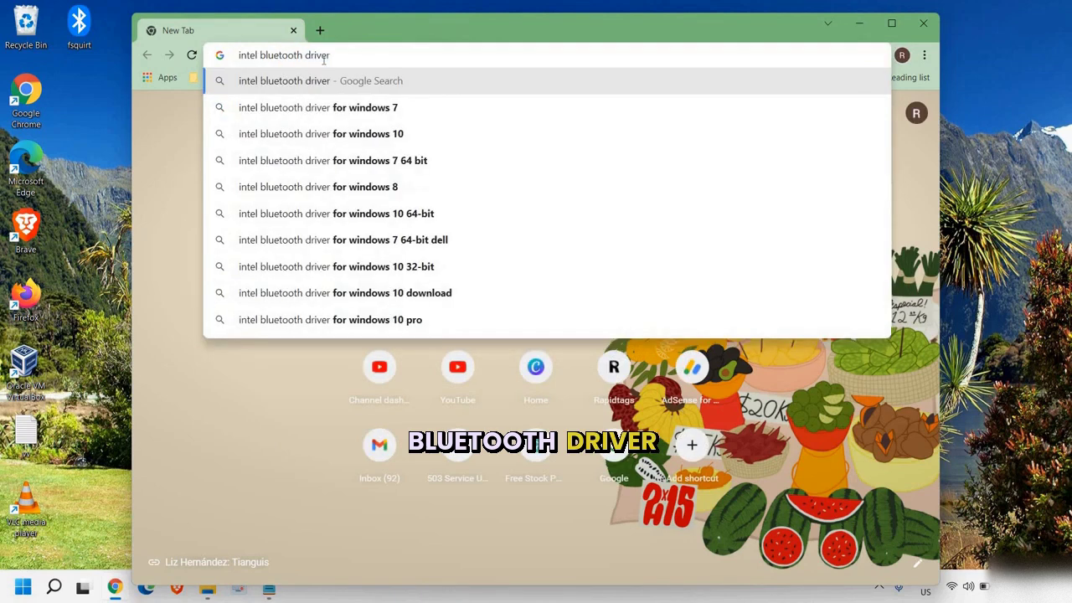
key("Return")
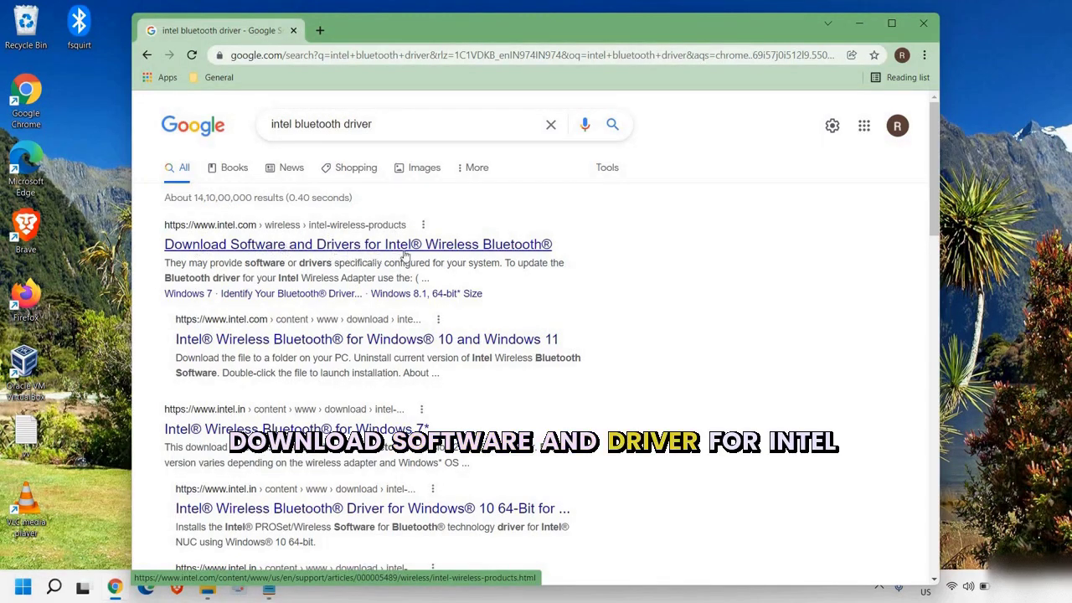
Open Intel's "Download Software and Drivers for Intel Wireless Bluetooth" page in a maximized window and find its package version table
left_click(484, 249)
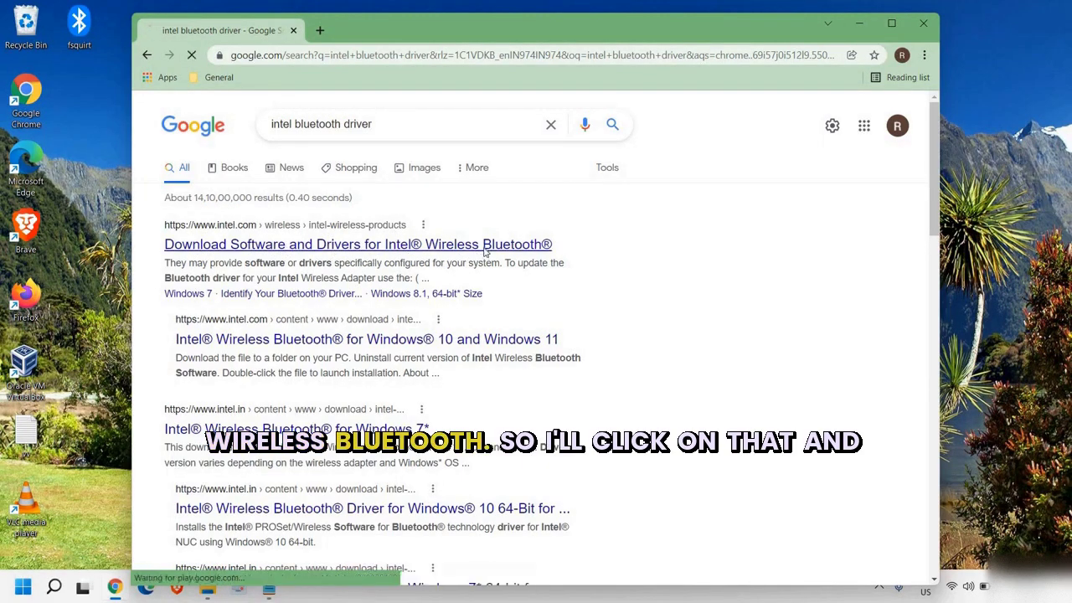
left_click(892, 23)
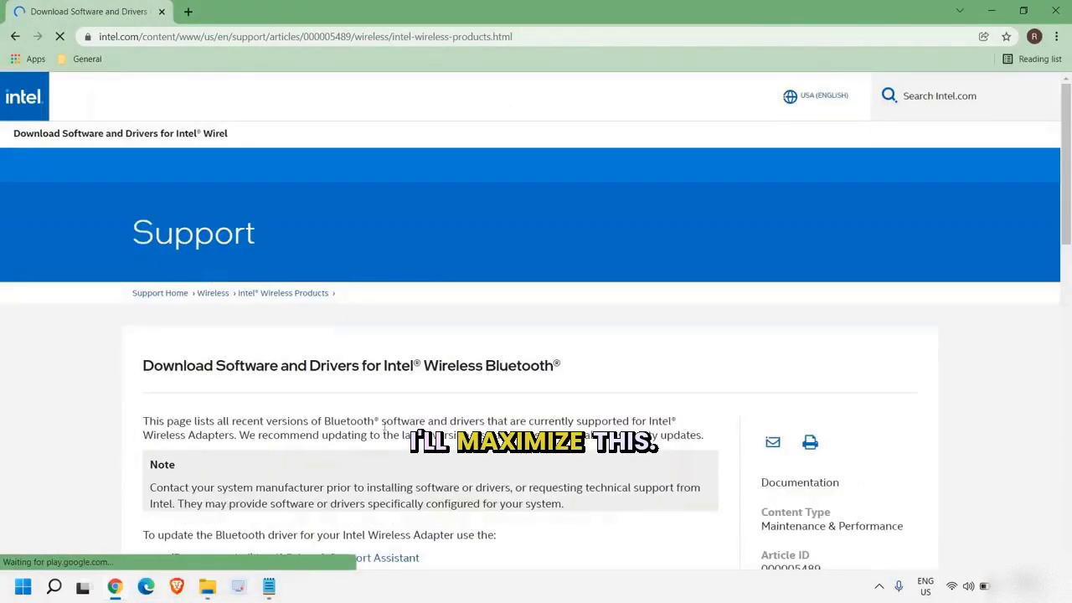
scroll(302, 306, "down", 1)
left_click_drag(143, 294, 553, 296)
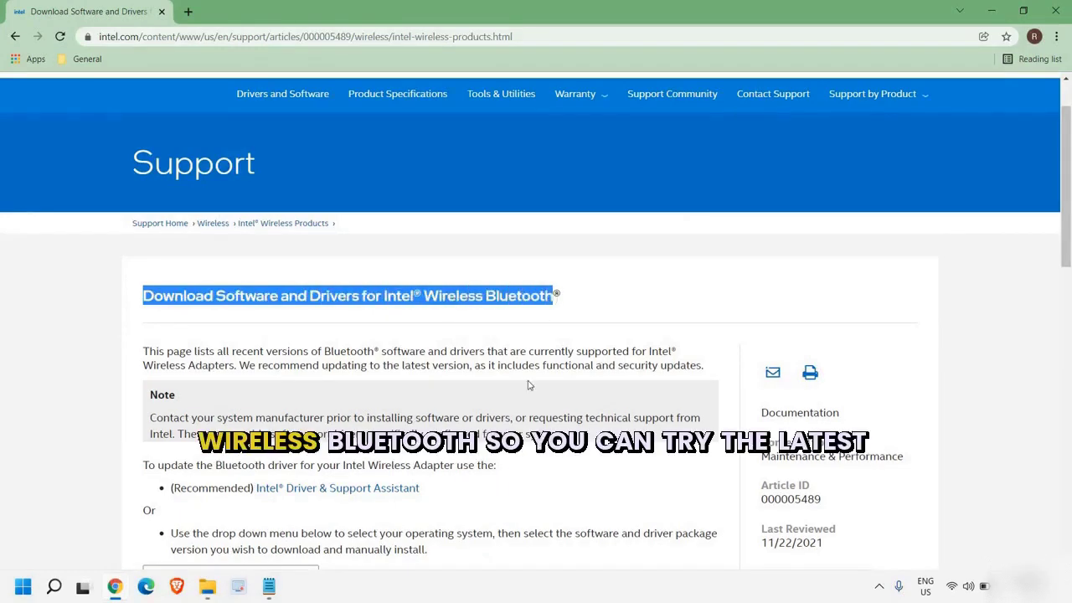
scroll(528, 385, "down", 4)
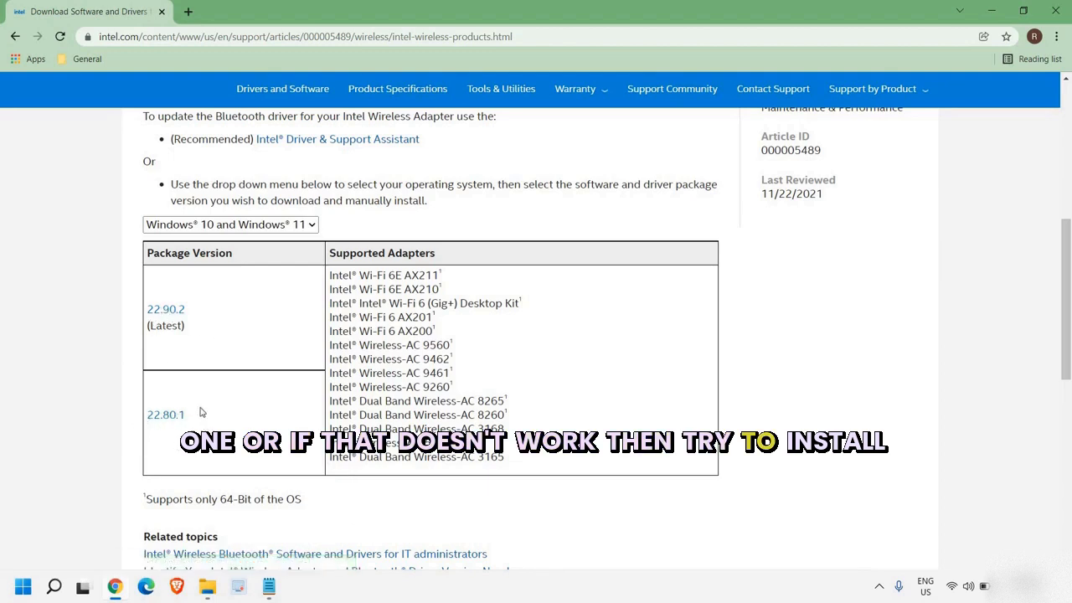
View the driver packages for Windows 8.1 and Windows 7, and set the operating system back to Windows 10 and Windows 11
left_click(284, 226)
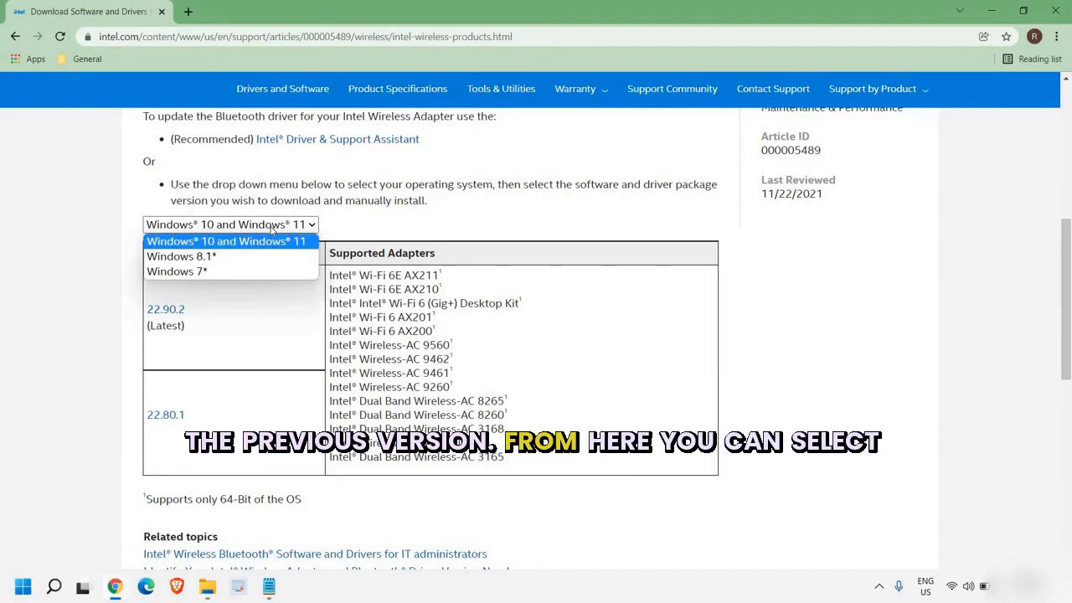
left_click(199, 257)
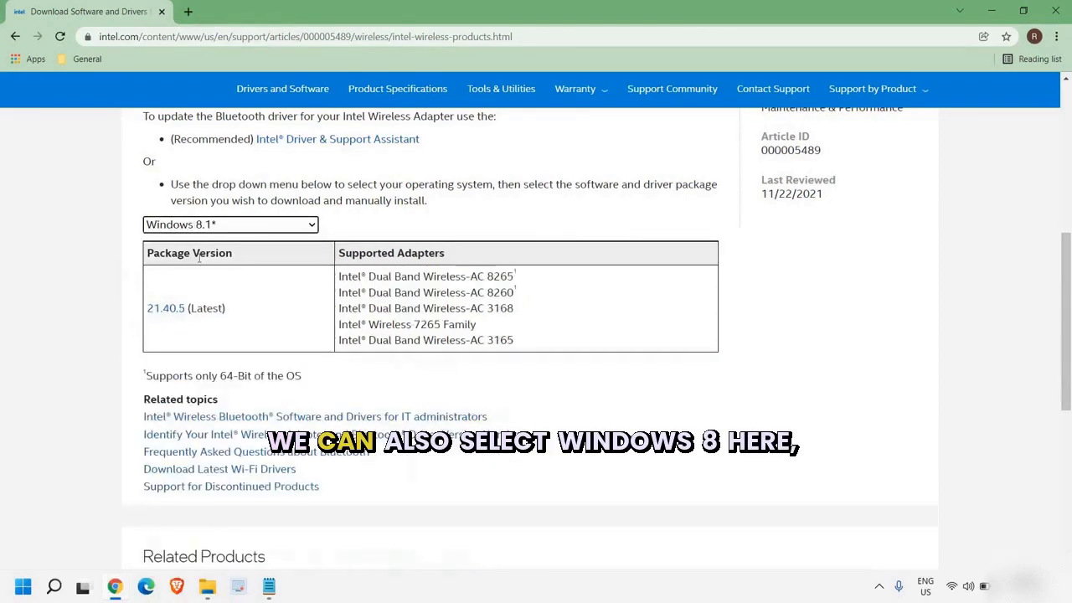
left_click(259, 226)
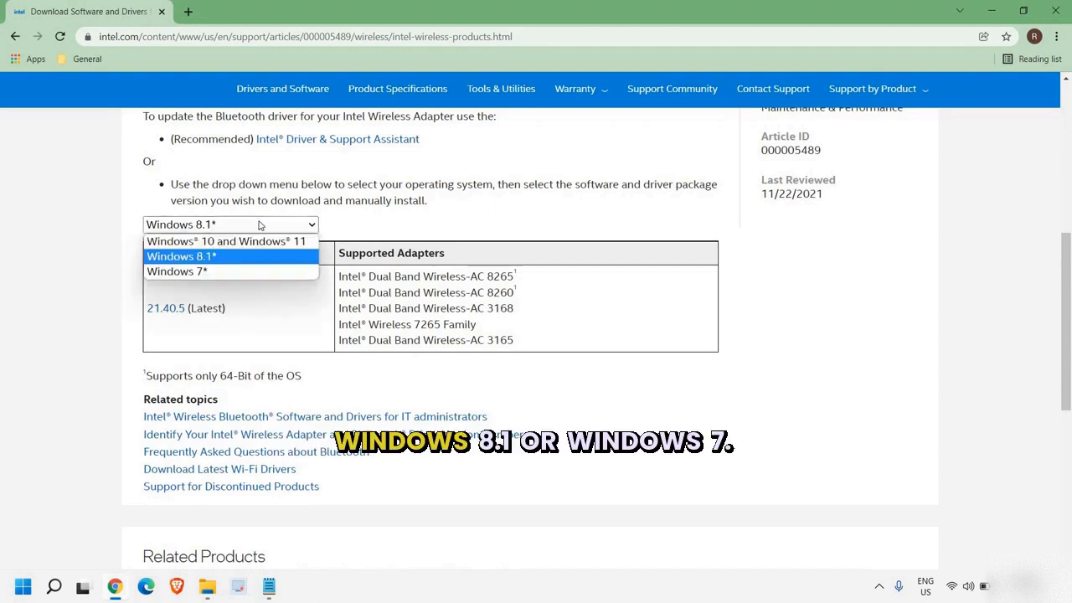
left_click(192, 271)
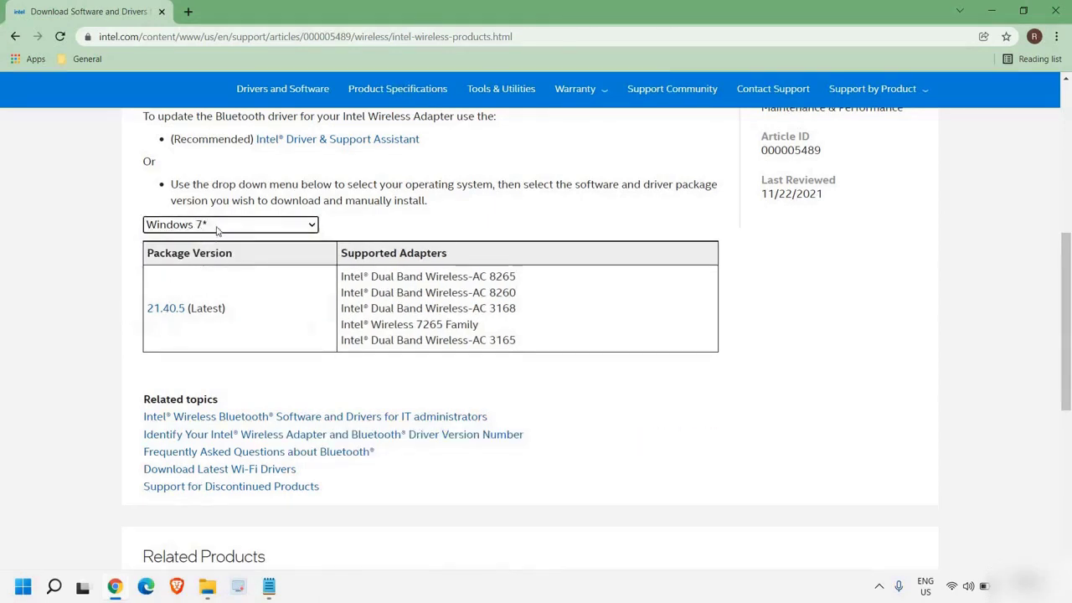
left_click(216, 227)
left_click(228, 242)
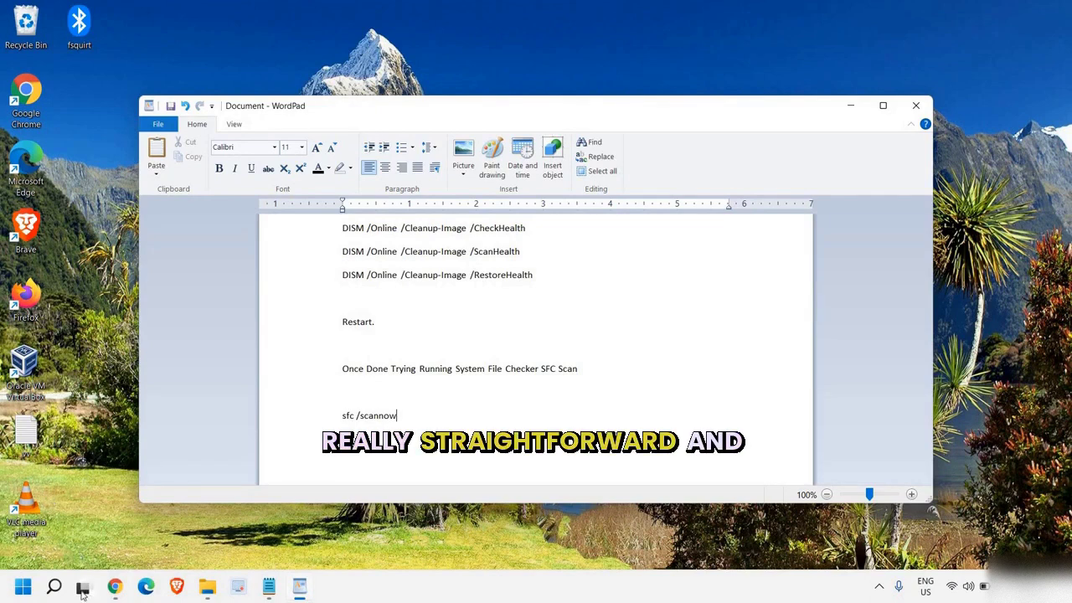
Open Command Prompt as administrator and arrange its window alongside the WordPad document containing the repair commands
left_click(55, 589)
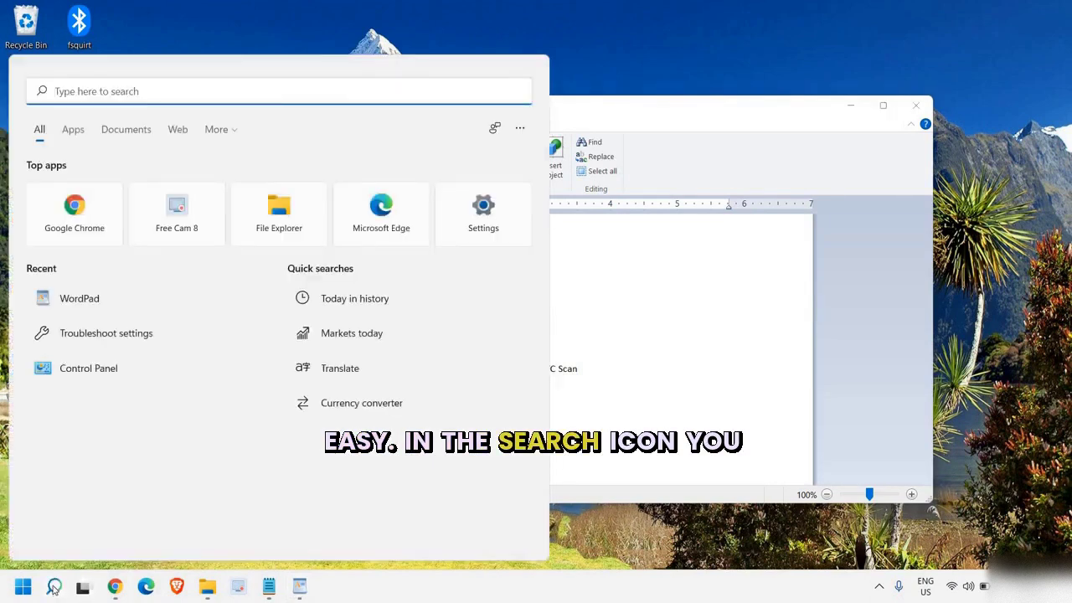
type("cm")
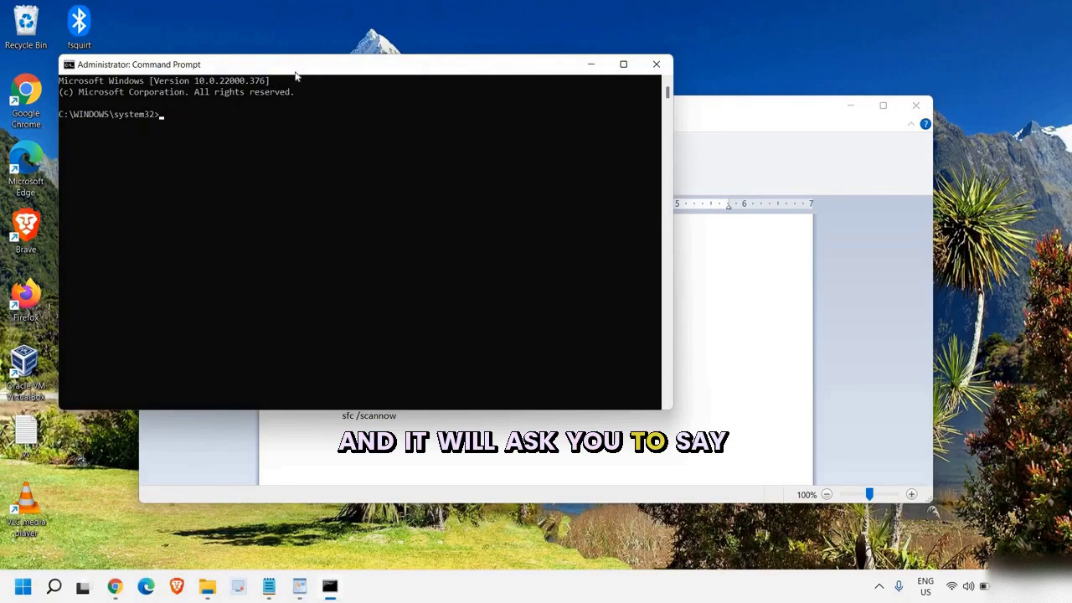
left_click_drag(510, 158, 482, 289)
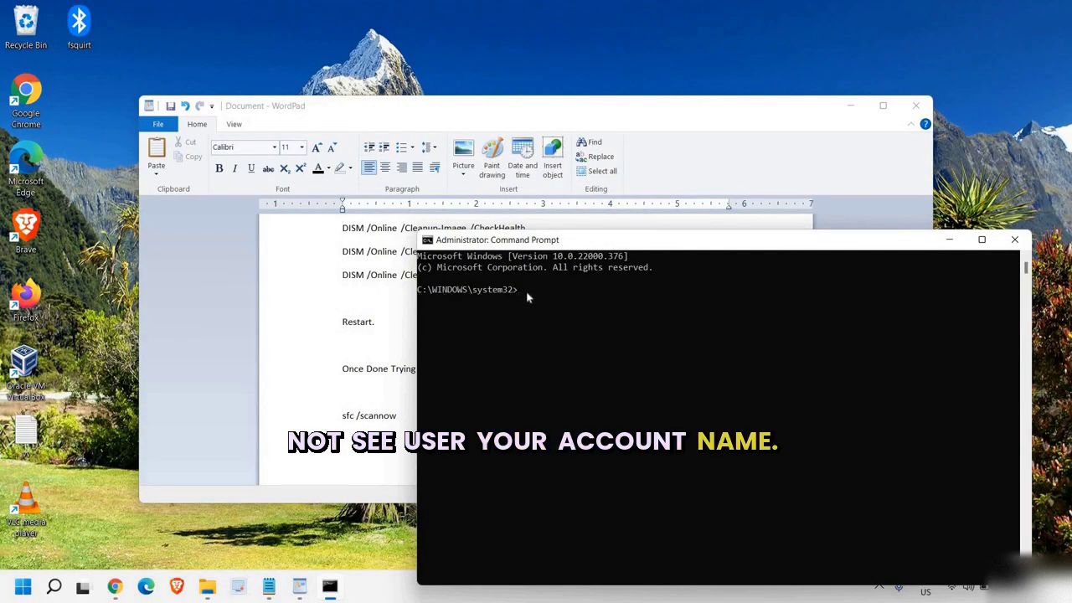
left_click(443, 124)
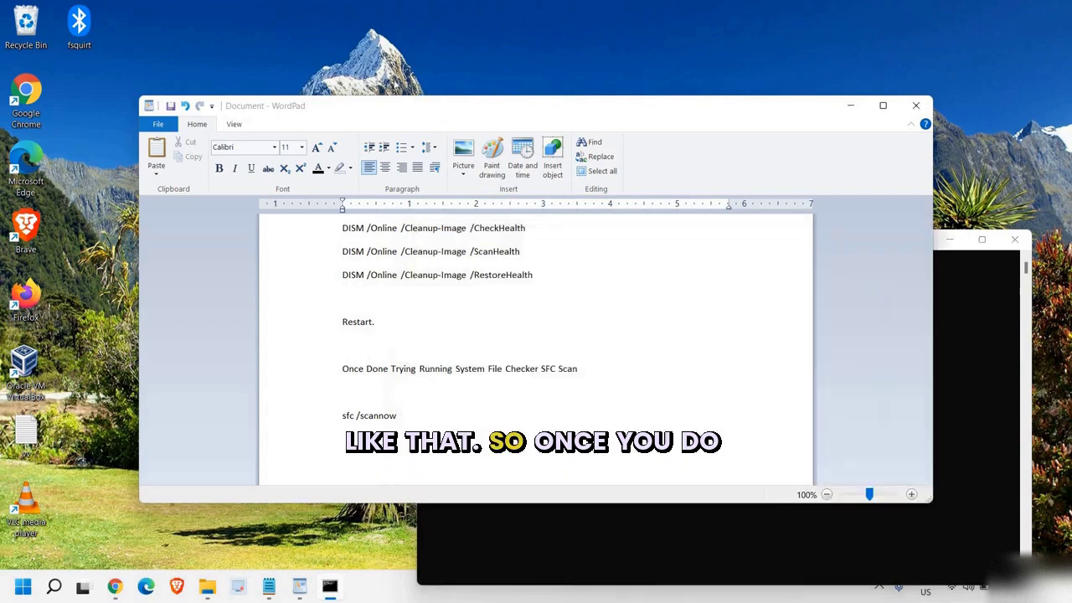
left_click_drag(443, 124, 386, 88)
Copy DISM /Online /Cleanup-Image /CheckHealth from the WordPad document and run it in Command Prompt
key("alt+Tab")
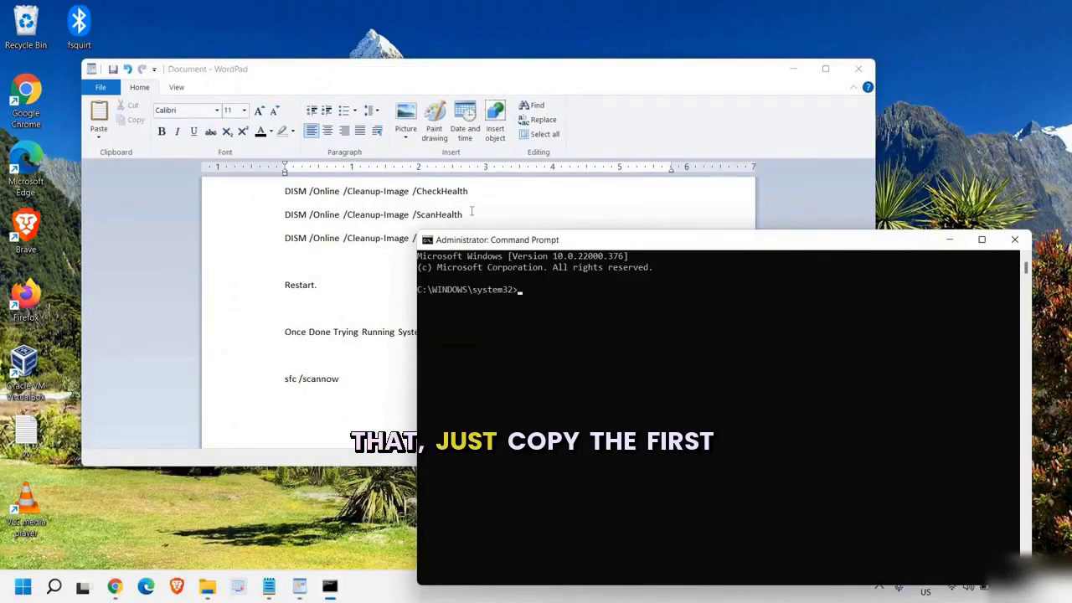
key("alt+Tab")
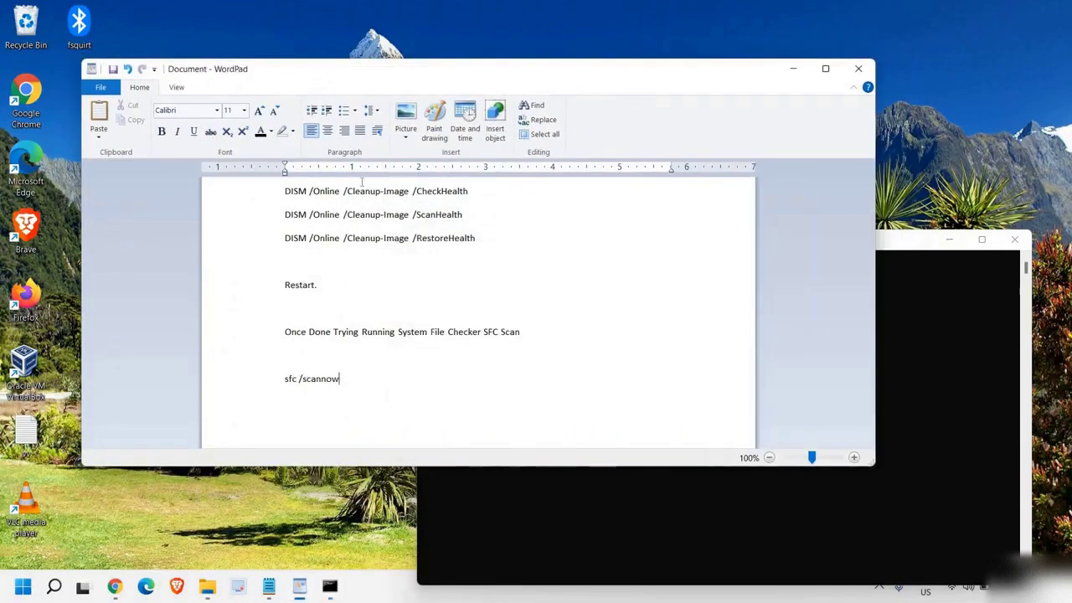
left_click(281, 194)
key("alt+Tab")
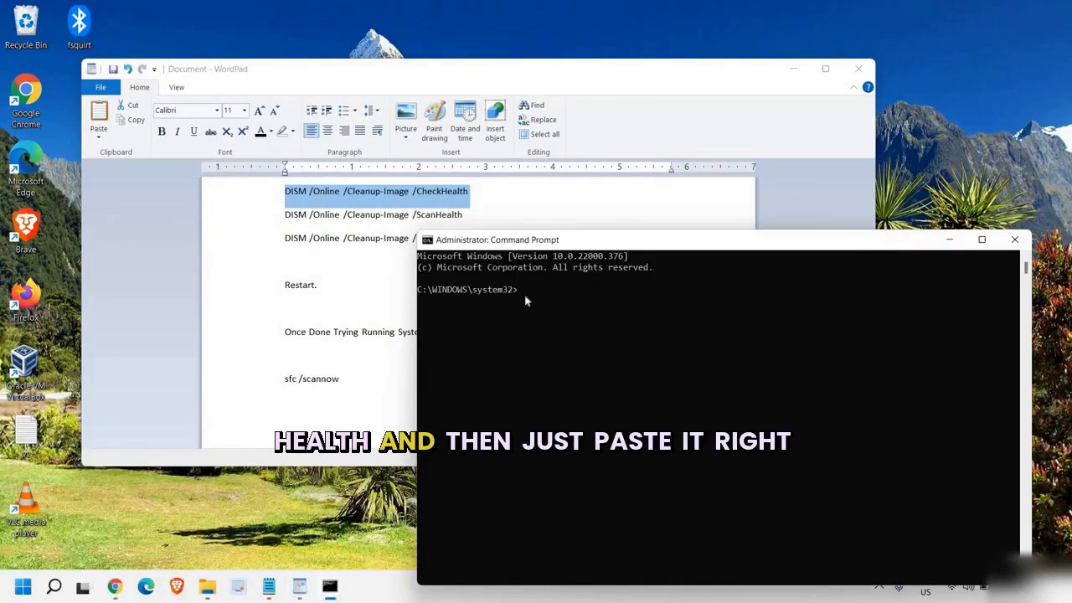
right_click(526, 300)
key("Return")
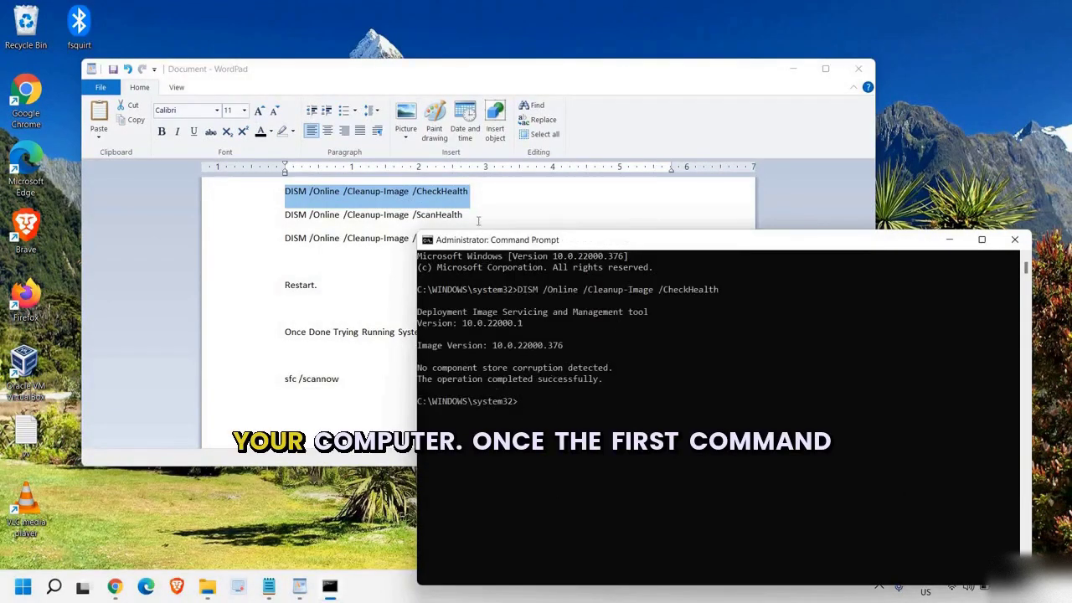
Copy DISM /Online /Cleanup-Image /ScanHealth from the WordPad document and run it in Command Prompt
key("alt+Tab")
left_click(464, 215)
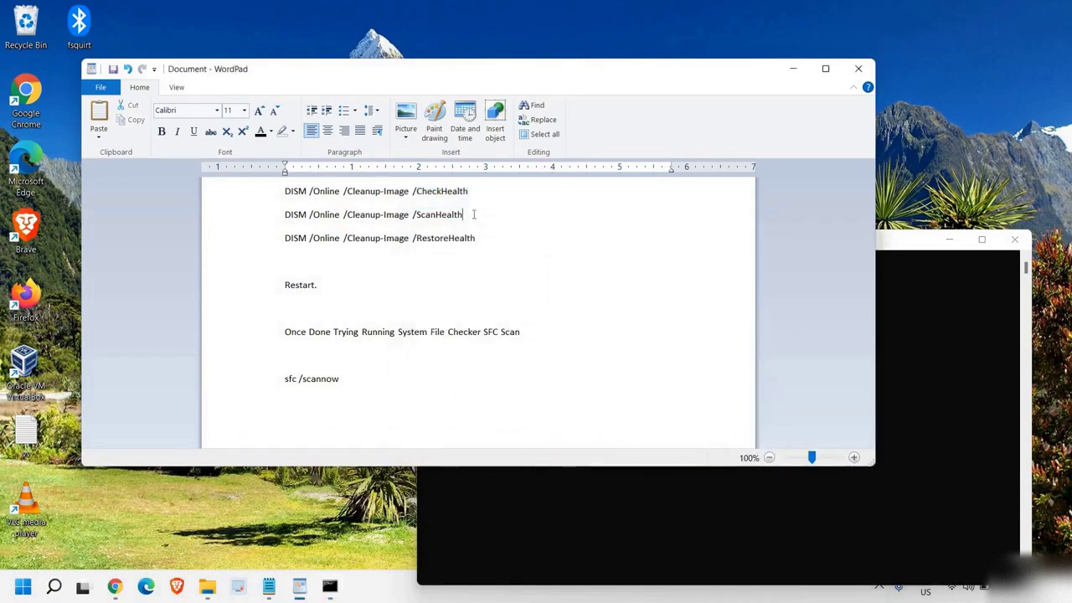
left_click_drag(453, 214, 285, 216)
key("ctrl+c")
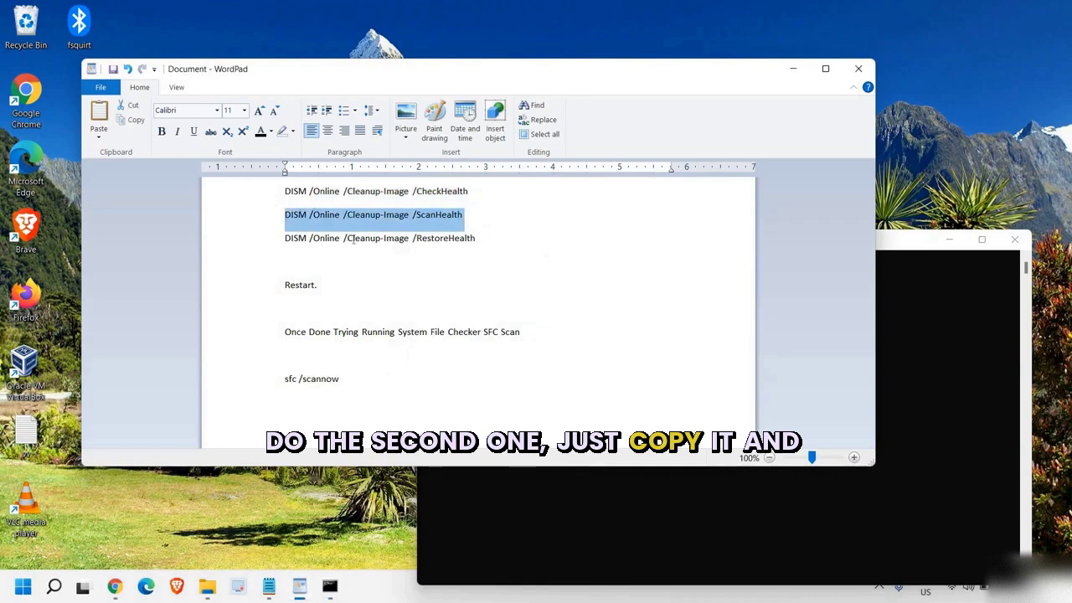
key("alt+Tab")
left_click(520, 408)
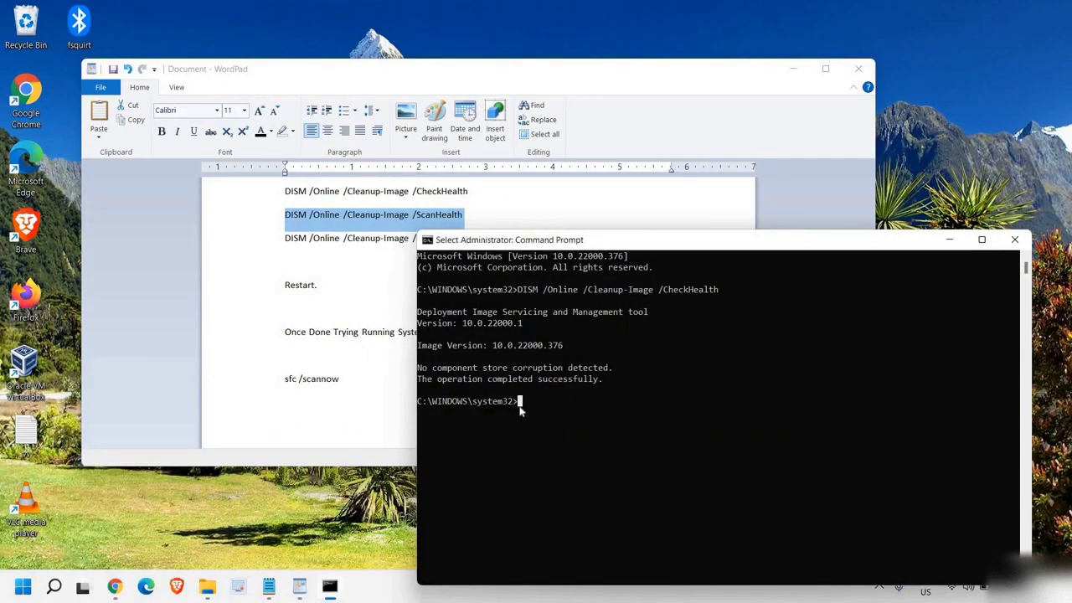
key("ctrl+v")
key("Return")
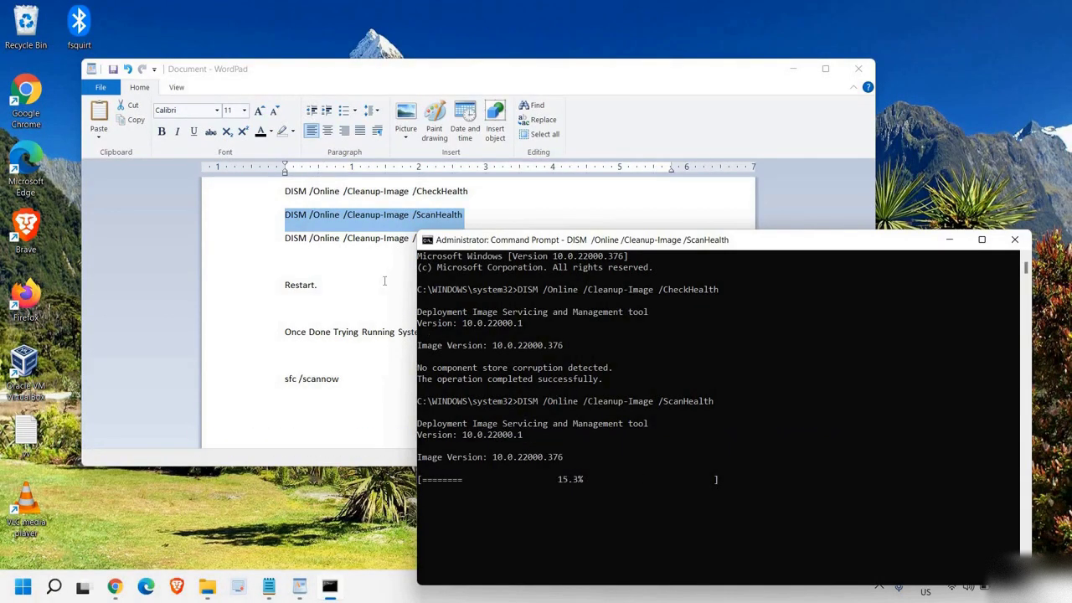
Run DISM /Online /Cleanup-Image /RestoreHealth, copied from the WordPad document, in Command Prompt and move the console window clear of the command list
key("alt+Tab")
left_click(584, 478)
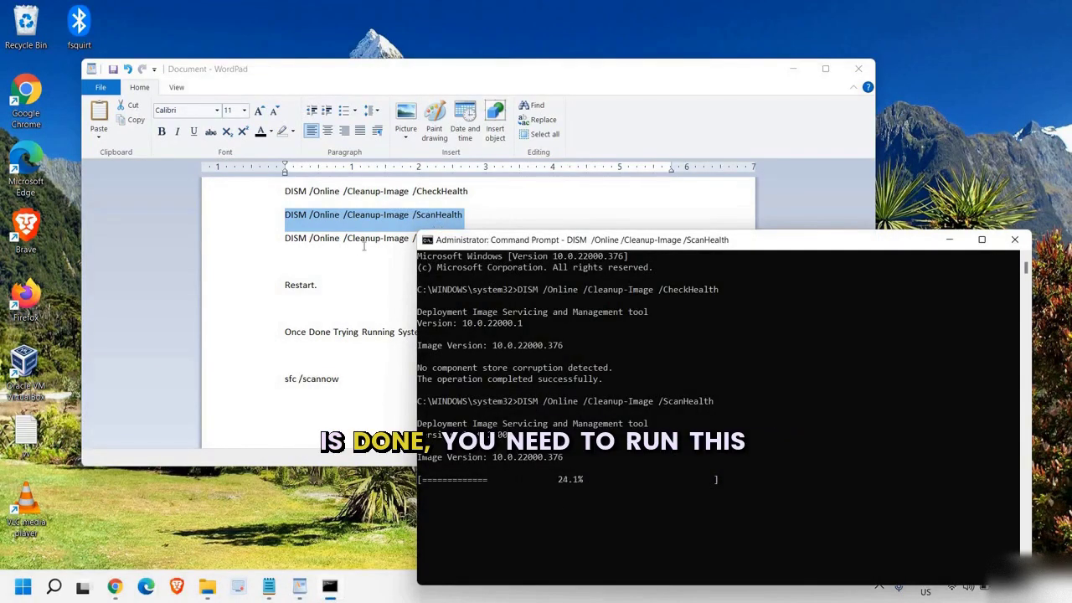
key("alt+Tab")
left_click_drag(476, 239, 283, 242)
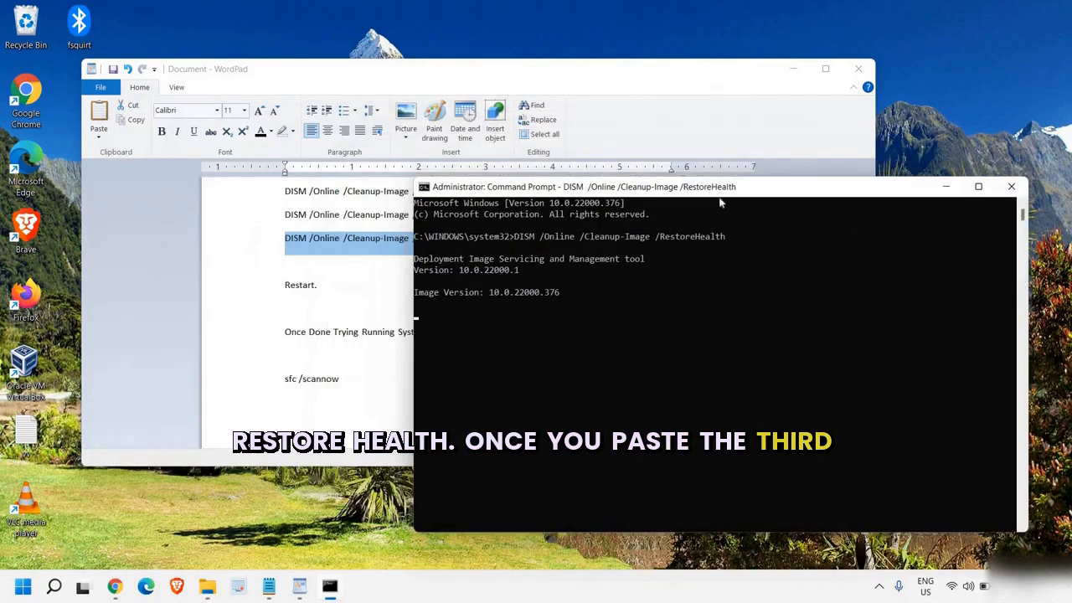
left_click_drag(721, 203, 842, 164)
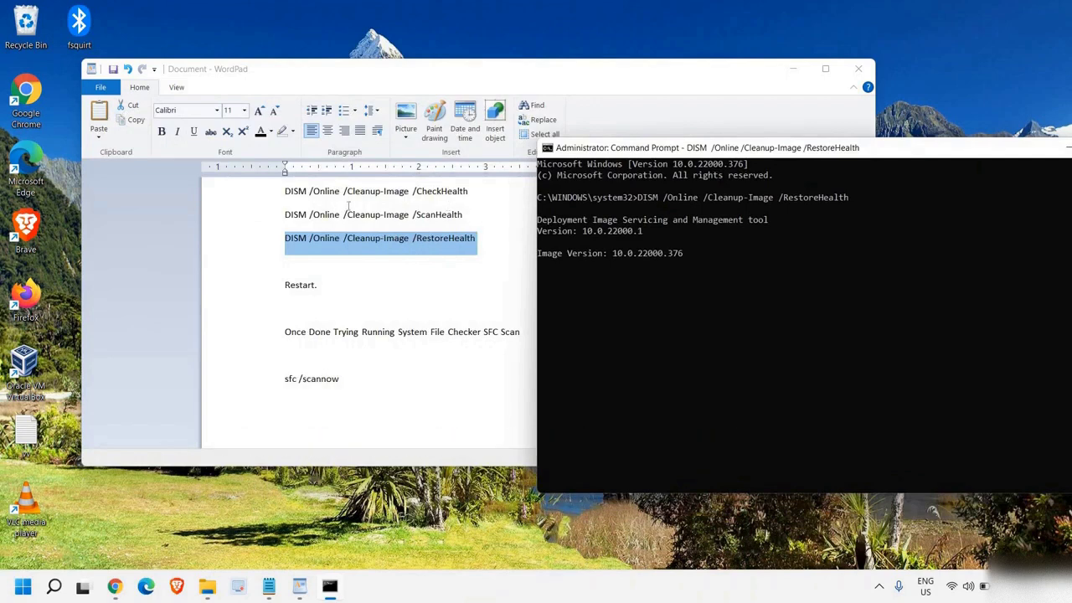
Copy sfc /scannow from the WordPad document and run it in the administrator Command Prompt
left_click_drag(650, 148, 594, 138)
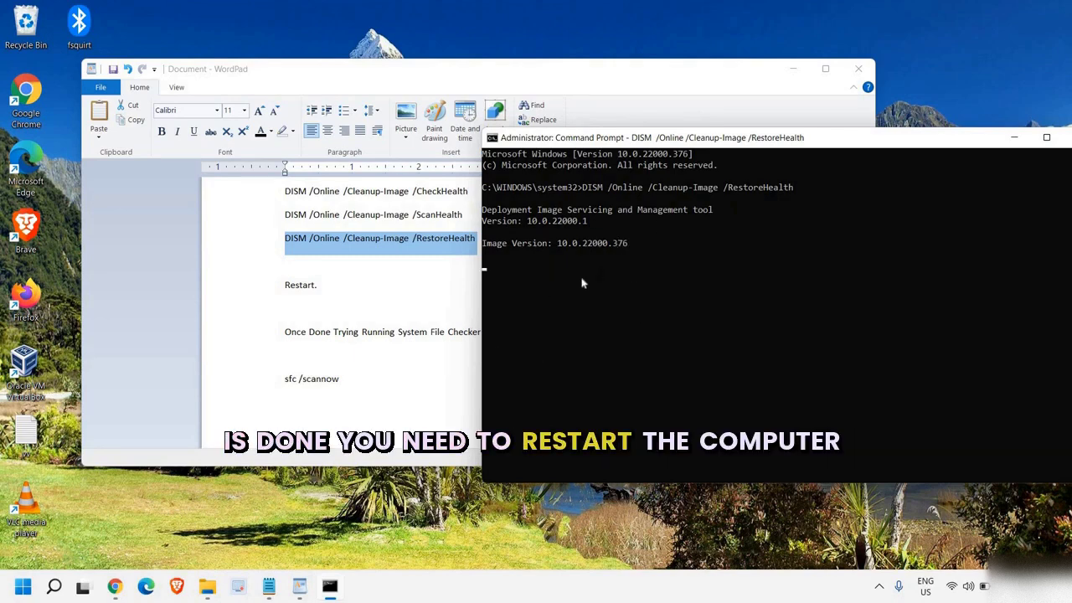
left_click(378, 400)
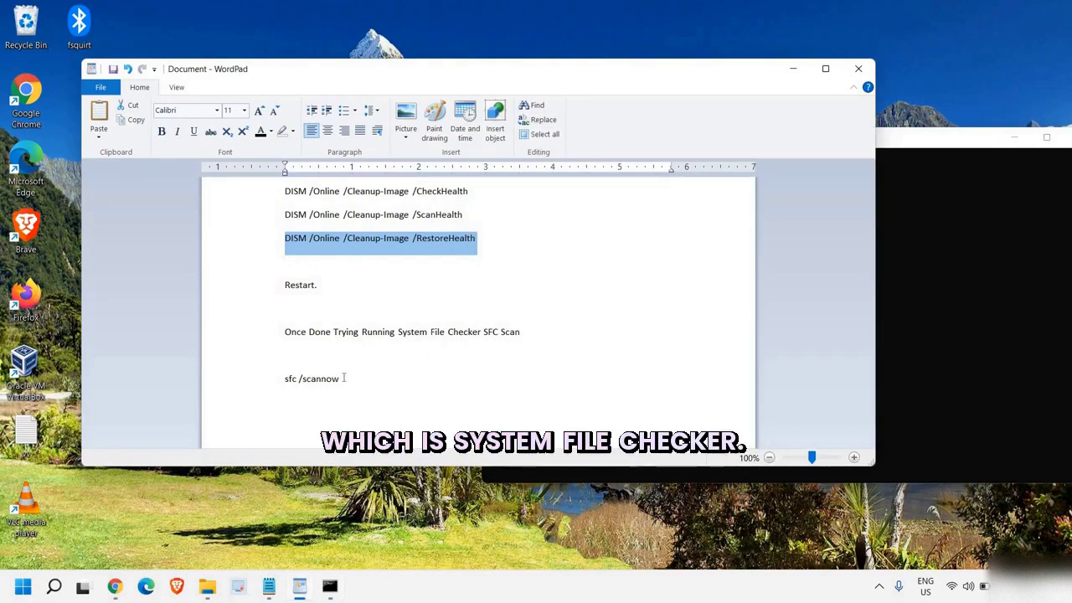
left_click_drag(344, 378, 276, 378)
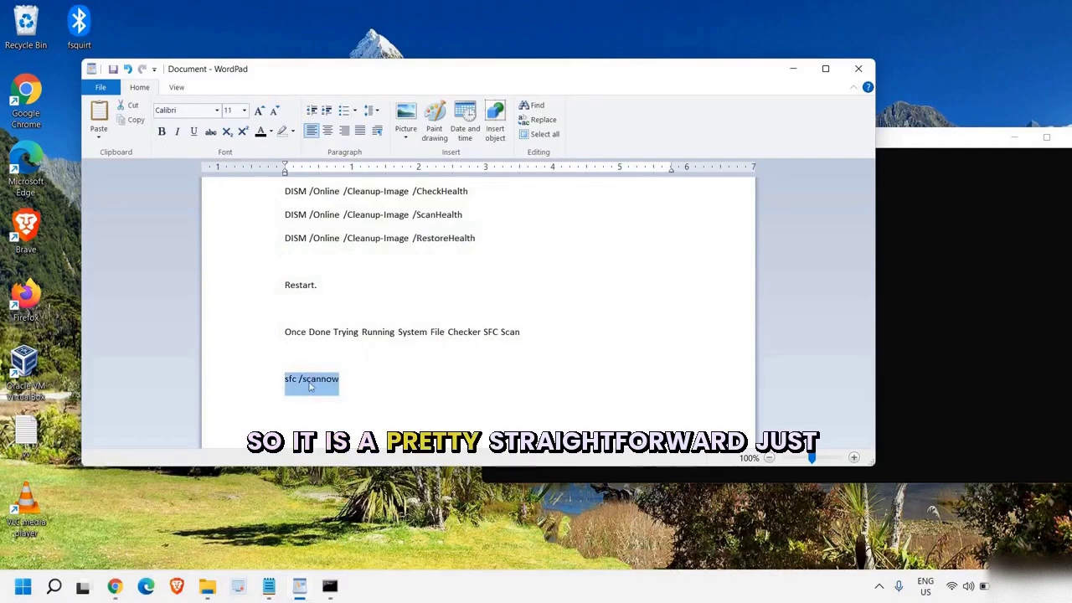
right_click(309, 386)
left_click(322, 406)
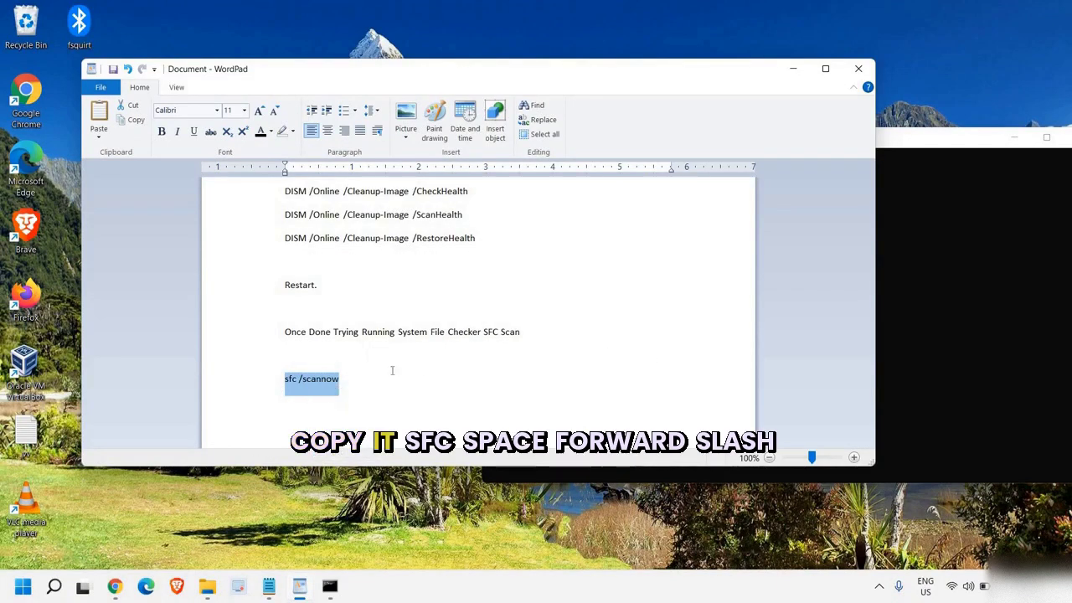
left_click(964, 286)
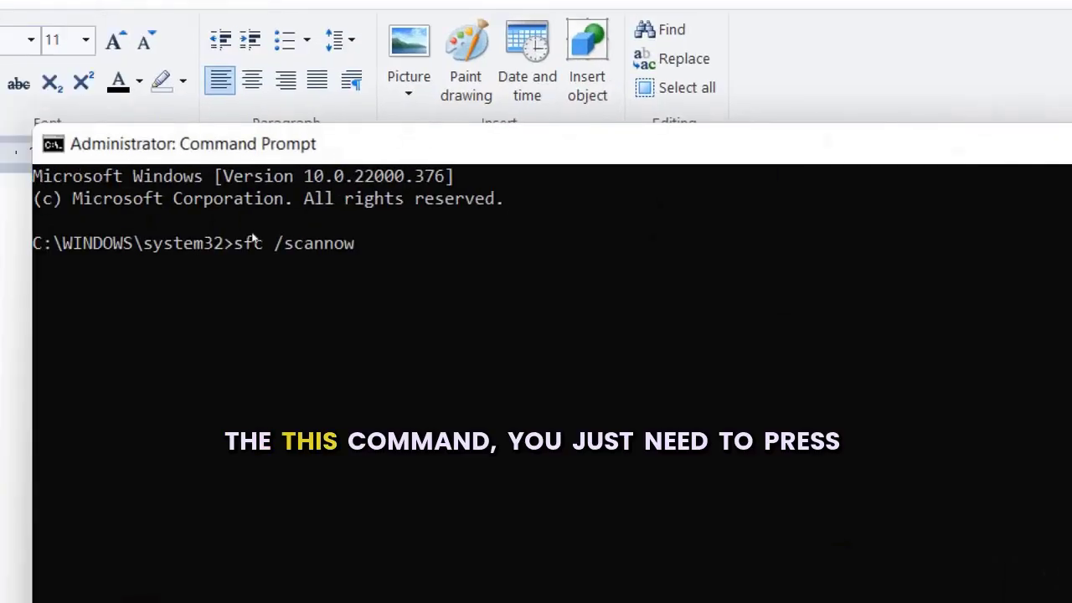
key("Return")
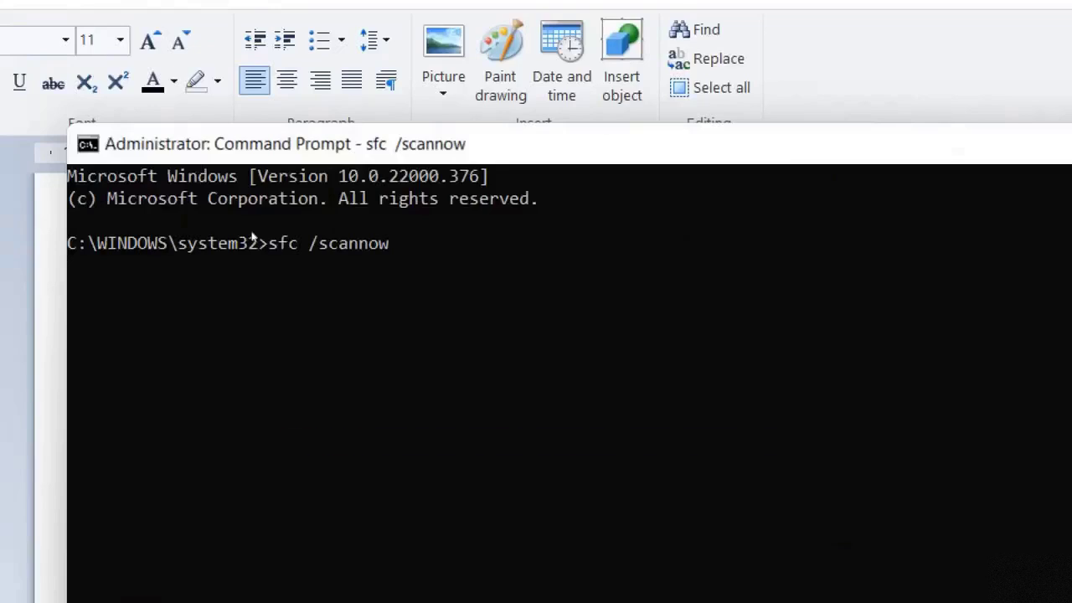